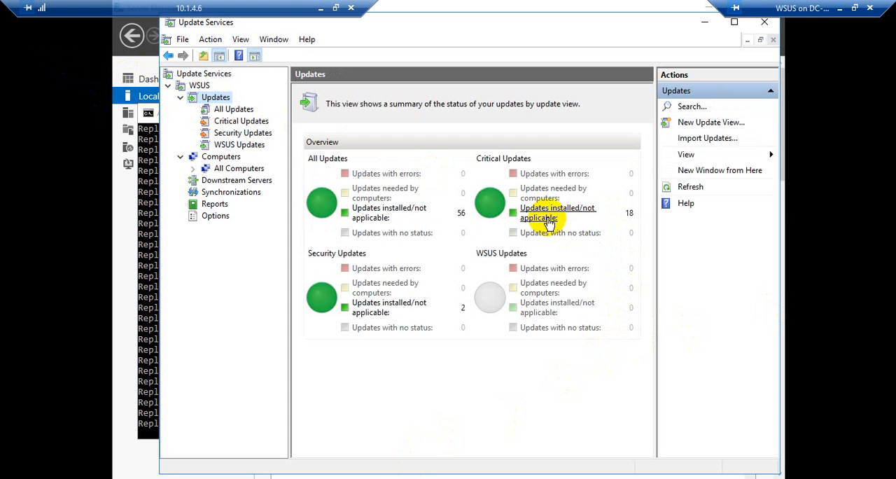
Step: Open the All Updates view, refresh its list and keep the approval filter on Unapproved
click(227, 112)
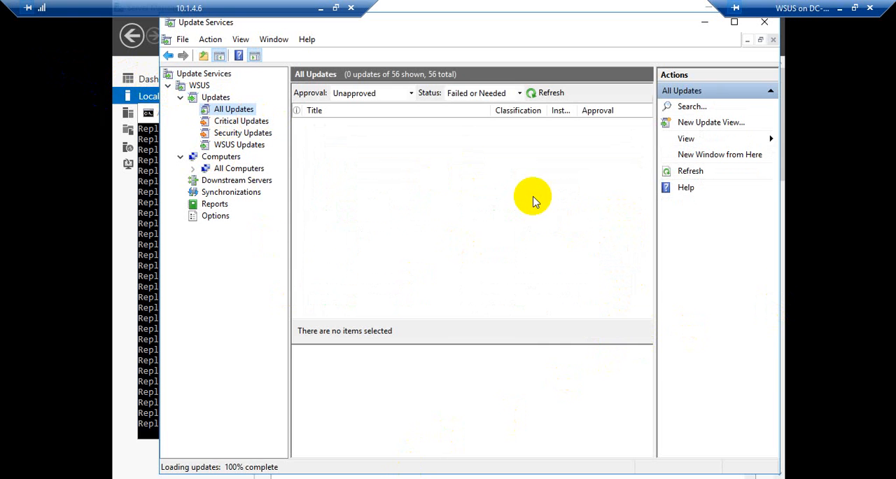
click(551, 95)
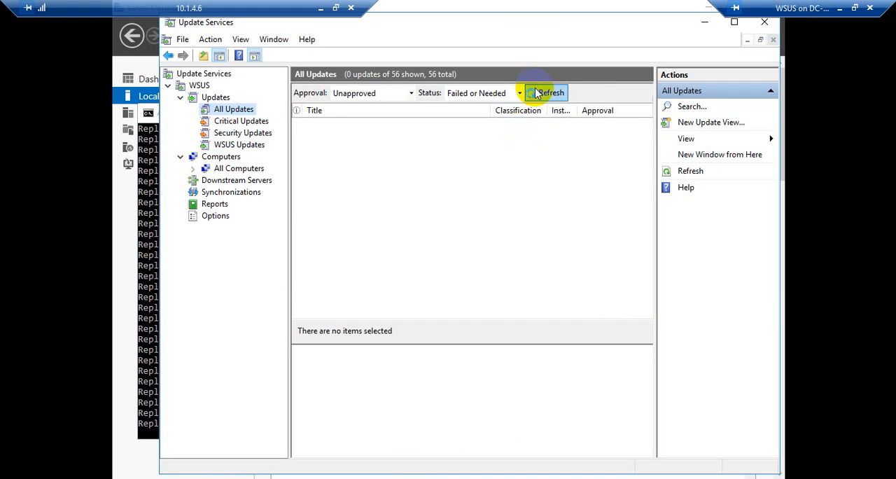
click(410, 93)
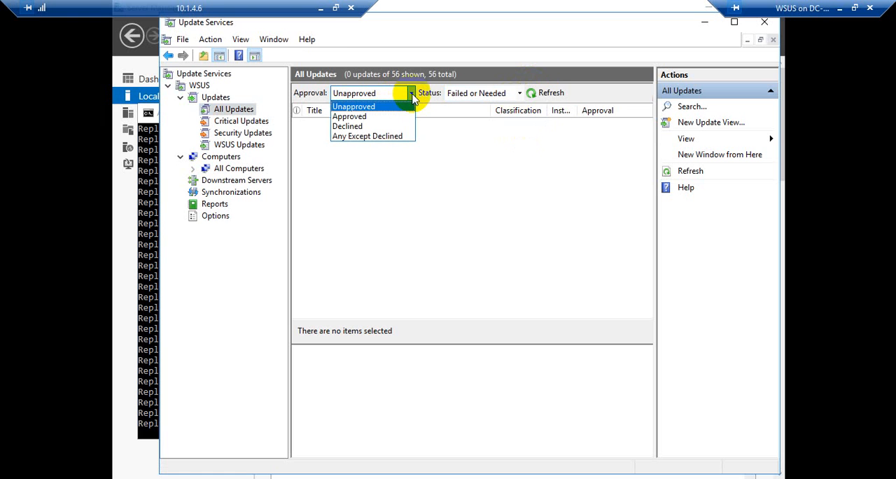
click(361, 107)
Step: List the Critical Updates with approval Unapproved and status Any, and look through the updates
click(252, 122)
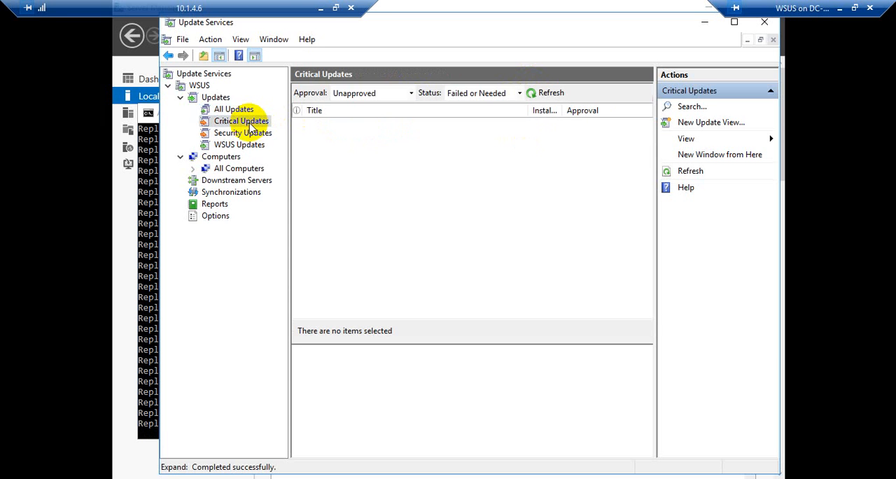
click(519, 93)
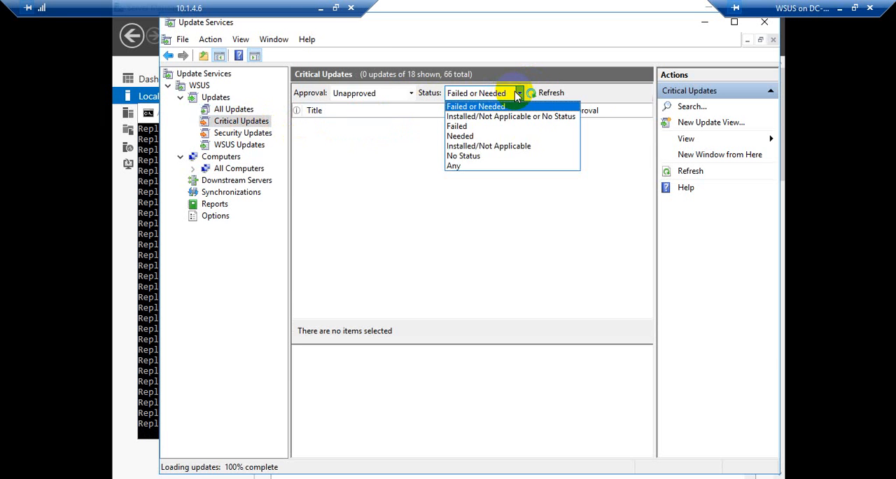
click(451, 166)
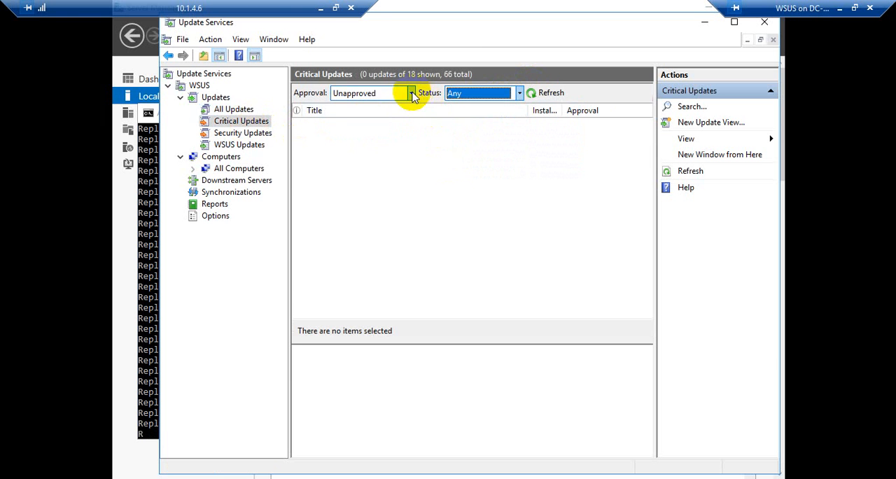
click(412, 94)
click(228, 109)
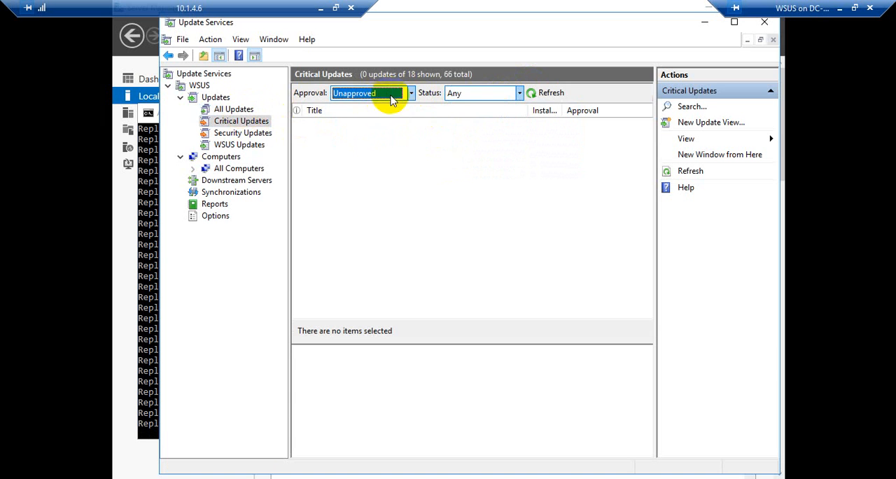
click(532, 96)
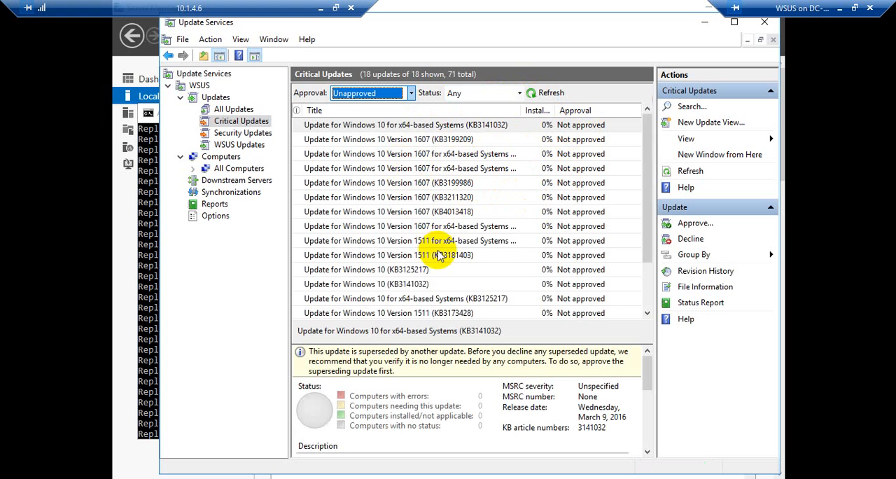
scroll(439, 255, down, 2)
scroll(439, 254, up, 2)
scroll(439, 255, down, 2)
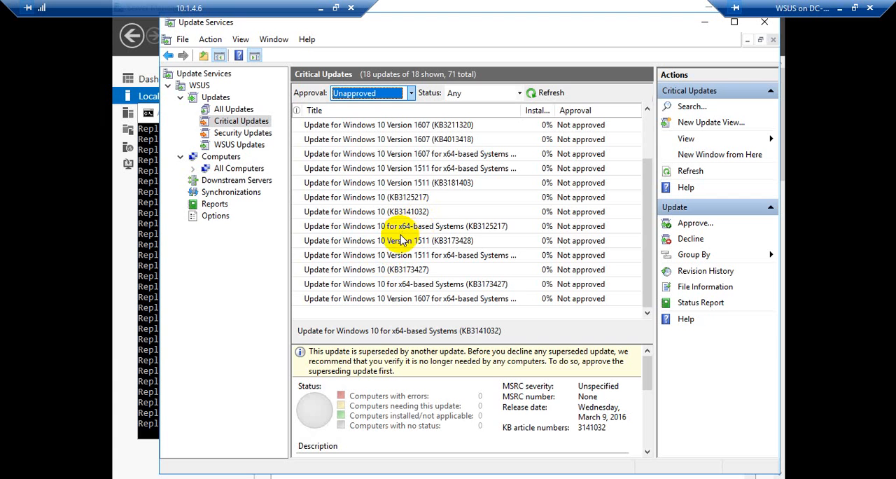
Step: View the Security Updates, and list the WSUS Updates with the status filter set to Any
click(249, 133)
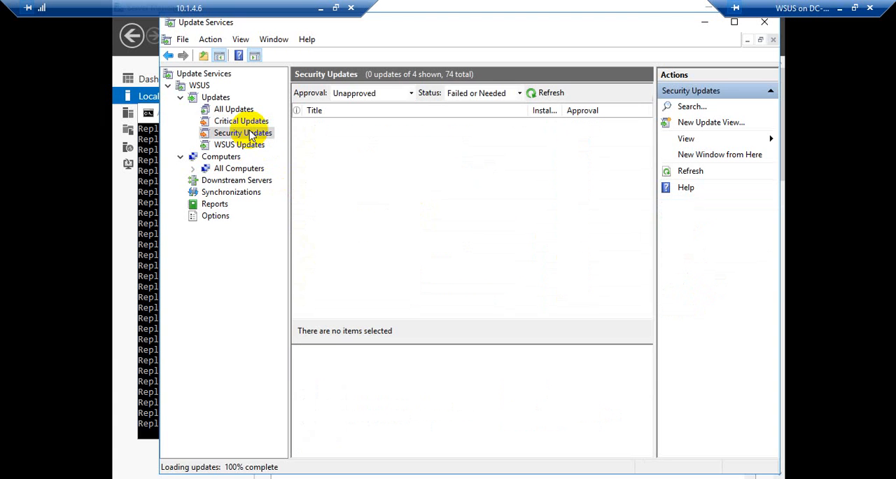
click(239, 145)
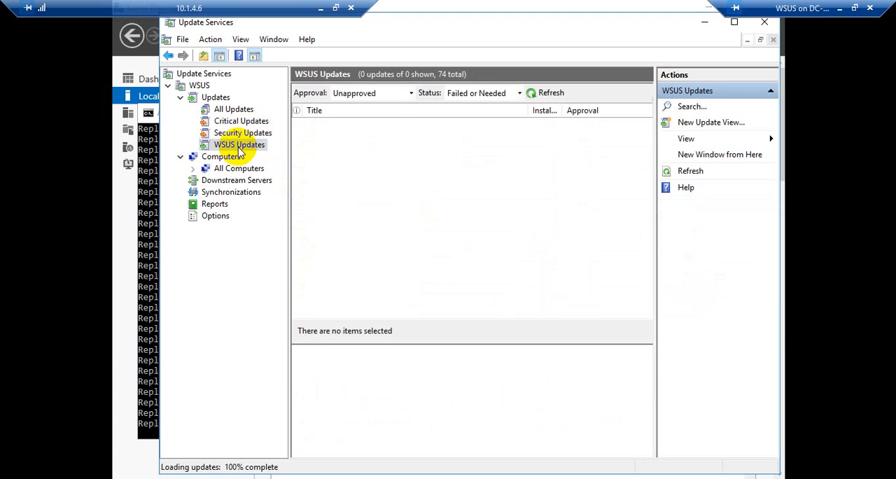
click(500, 93)
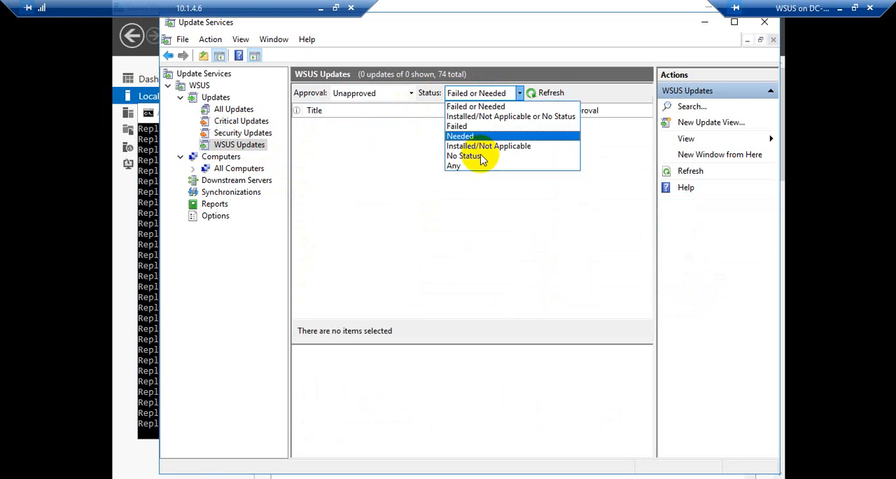
click(481, 165)
click(536, 92)
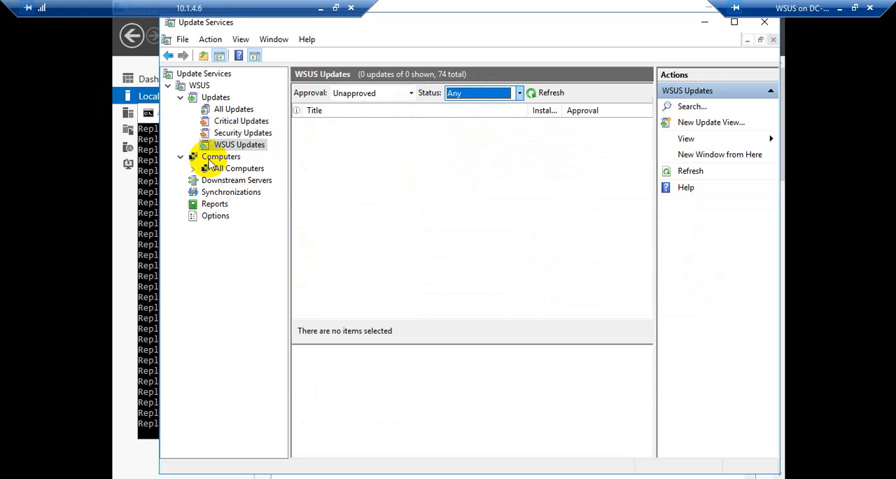
Step: Check the progress of the running synchronization and view the downstream servers
click(208, 194)
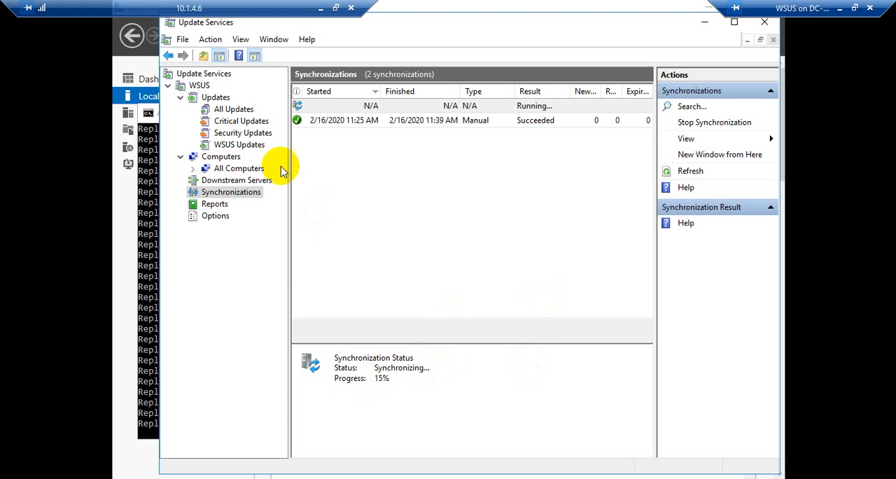
click(197, 182)
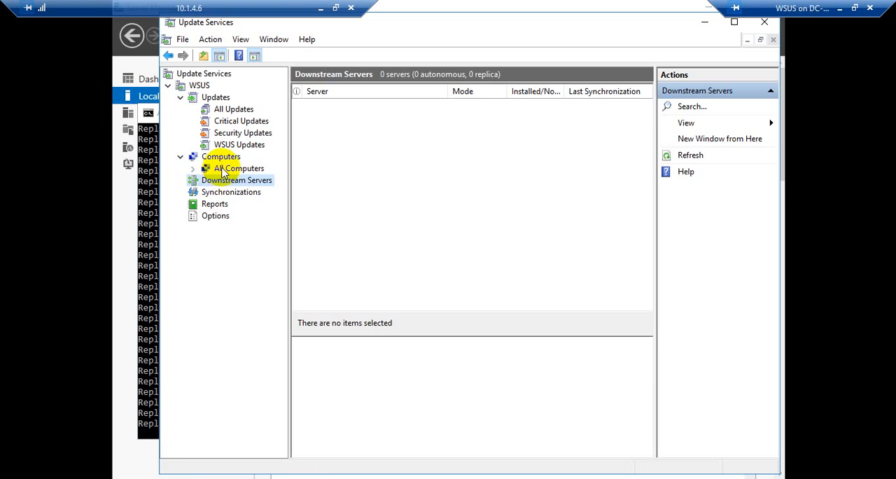
Step: Expand All Computers and list the Unassigned Computers with the status filter set to Any
click(215, 169)
click(194, 169)
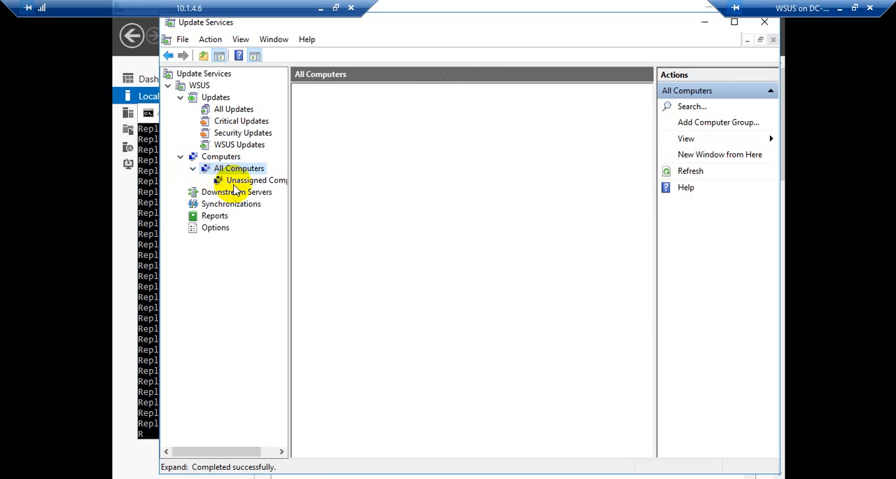
click(242, 180)
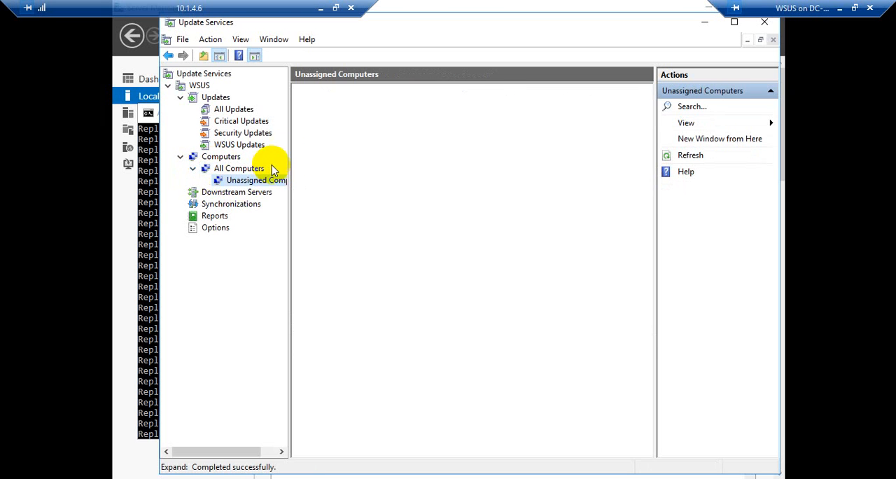
drag(289, 150, 428, 162)
click(567, 93)
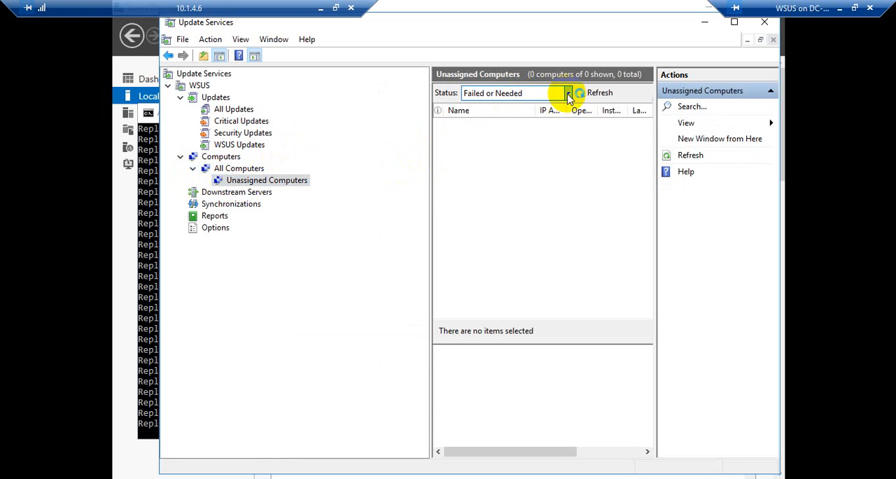
click(486, 169)
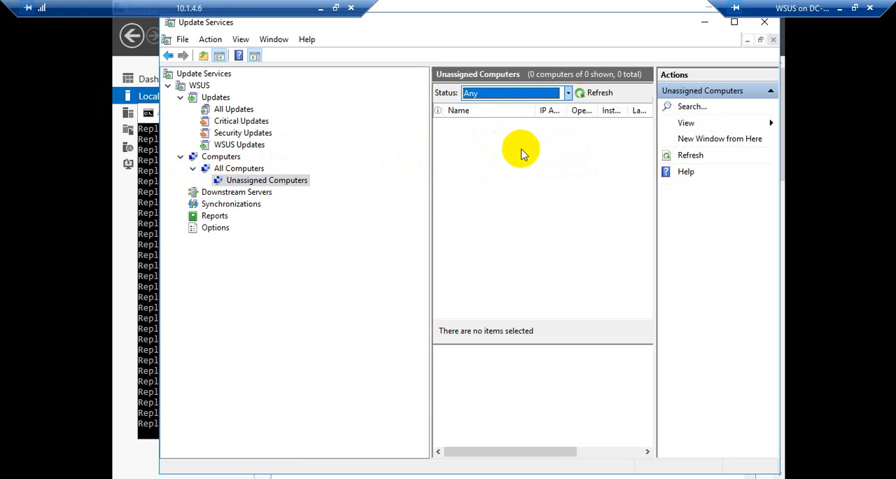
click(578, 94)
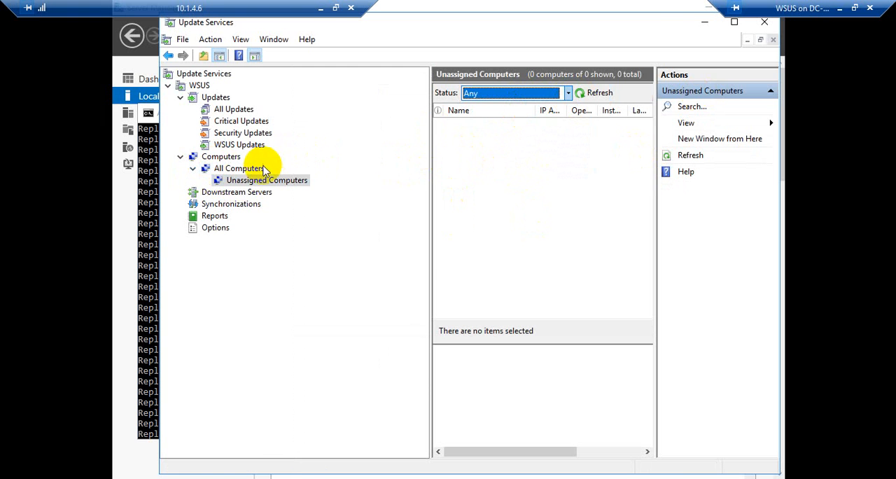
Step: Add a computer group named Windows-10 under All Computers and open it
right_click(223, 161)
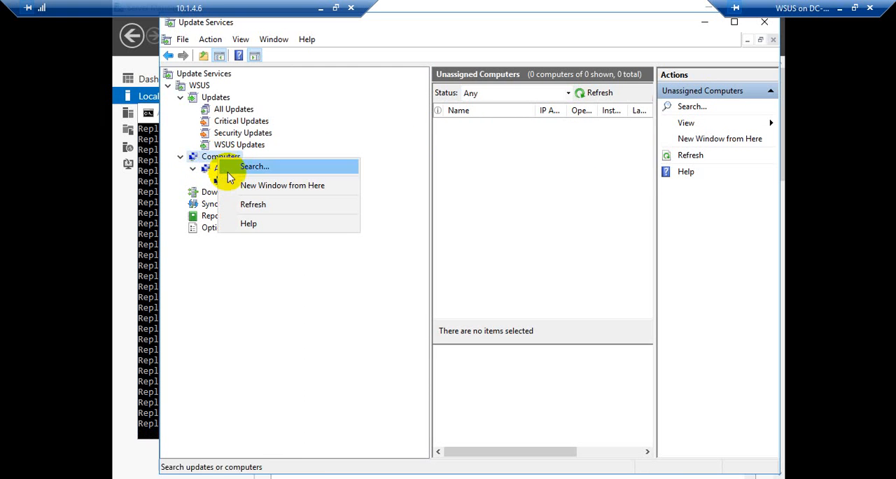
click(210, 168)
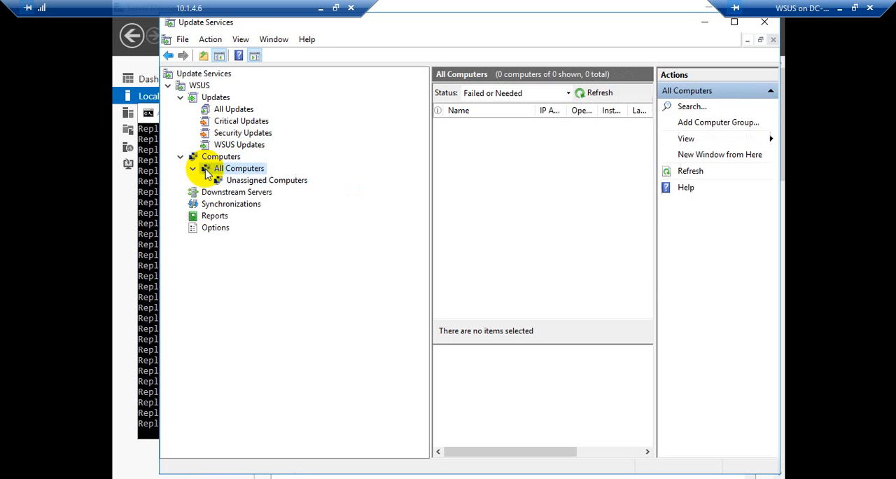
right_click(213, 169)
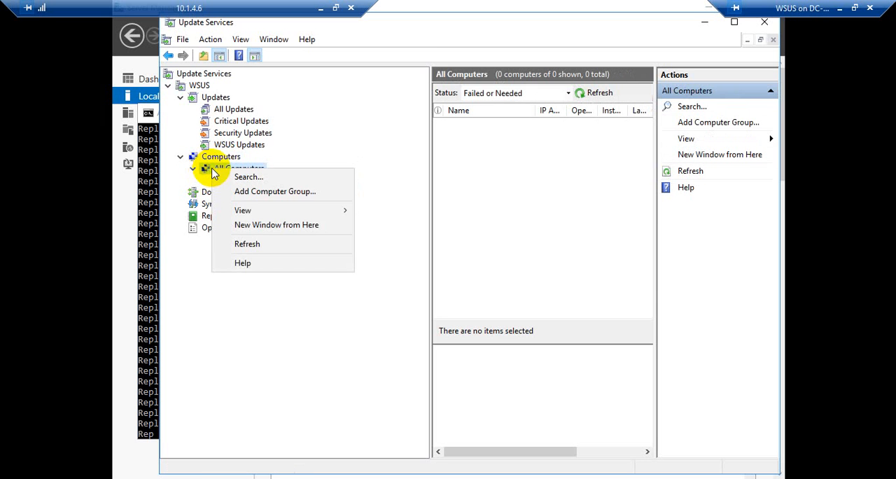
click(247, 193)
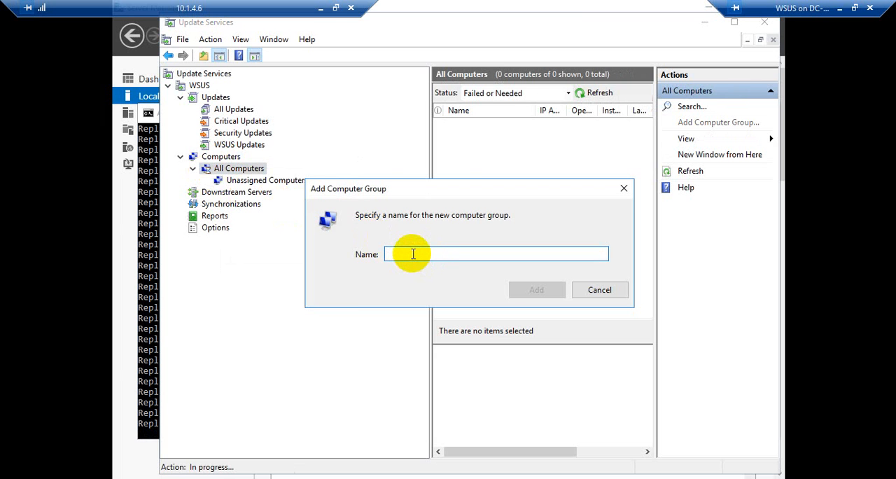
text(W)
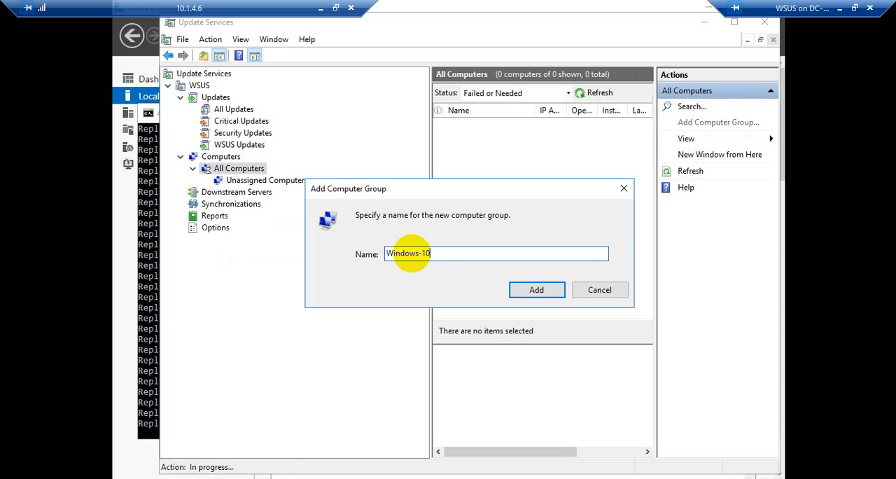
text(indows-10)
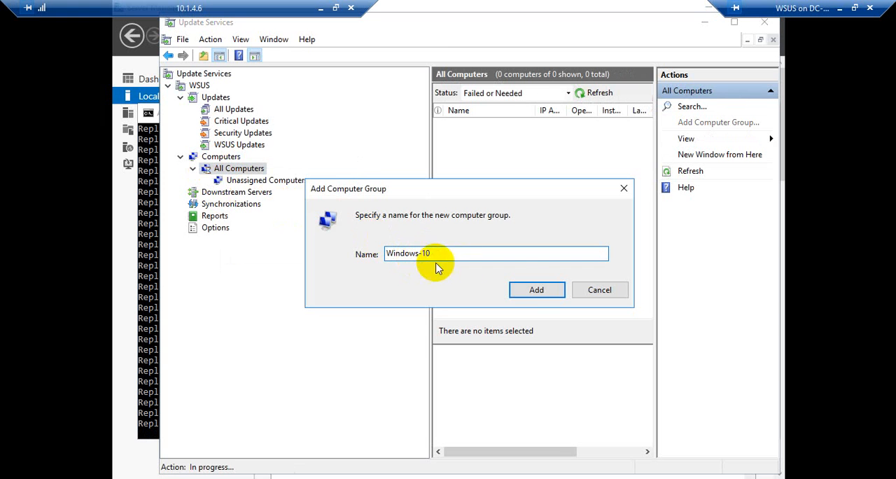
click(526, 288)
click(249, 192)
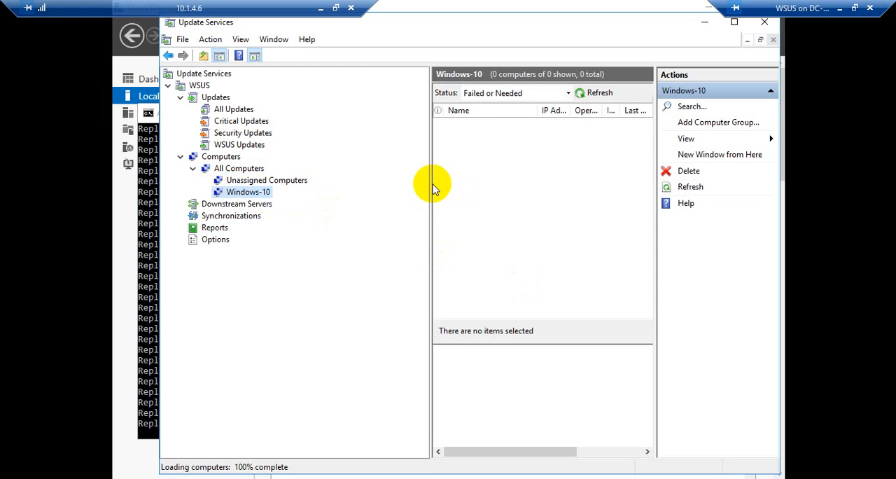
Step: Narrow the navigation tree, compare the Unassigned Computers and Windows-10 groups, and recheck the synchronization progress
drag(428, 183, 338, 181)
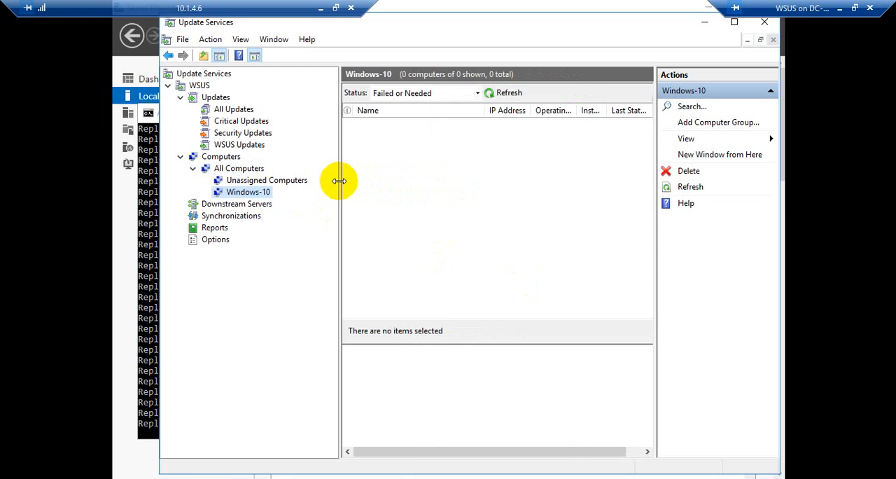
click(242, 182)
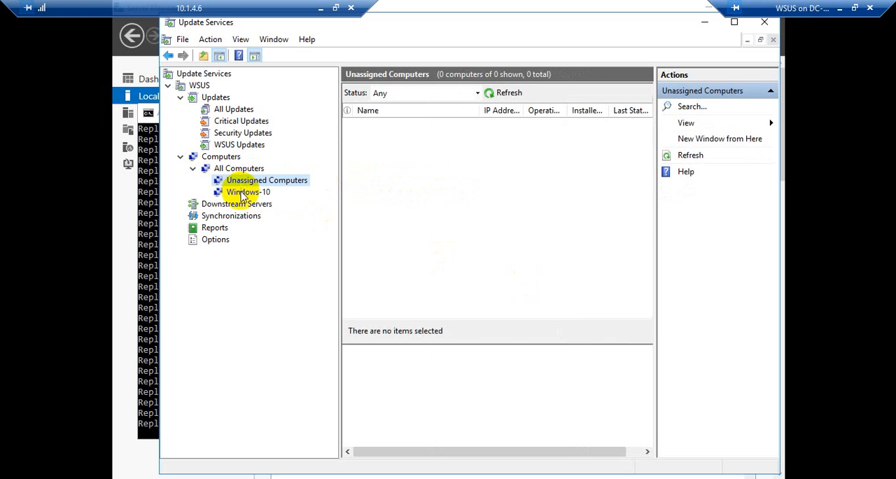
click(244, 192)
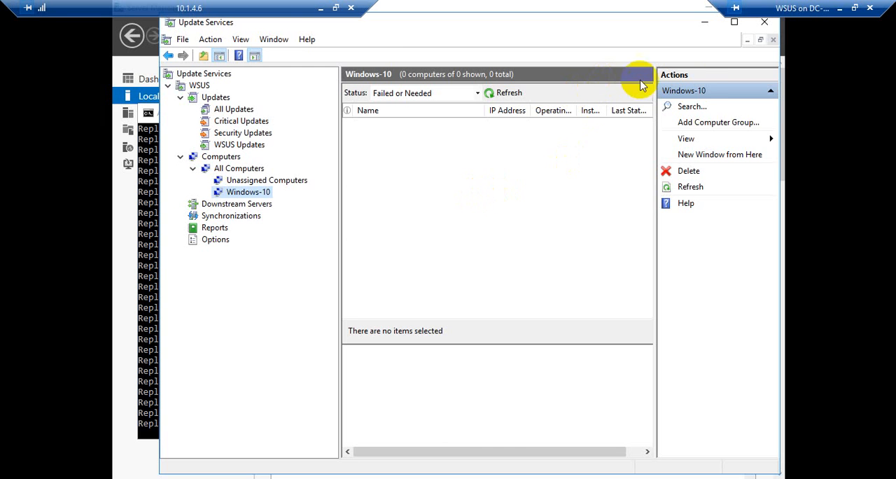
click(223, 216)
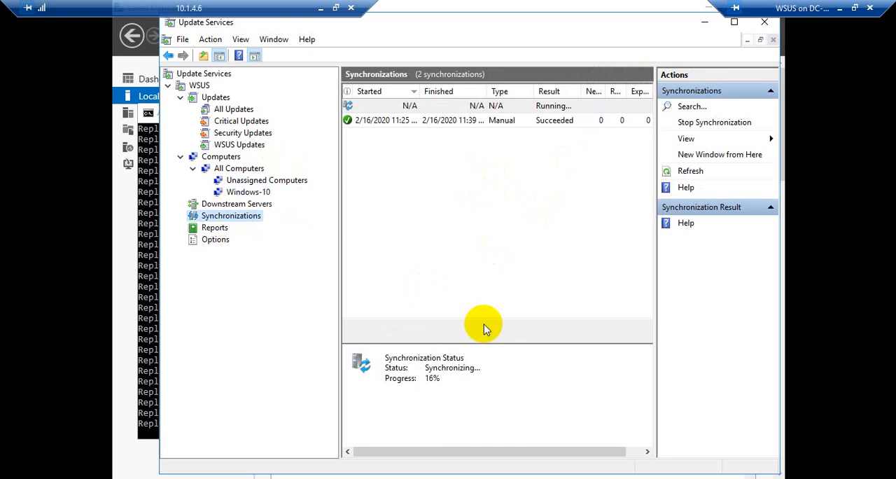
click(249, 193)
Step: List all unapproved updates in the All Updates view with the status filter set to Any
click(229, 112)
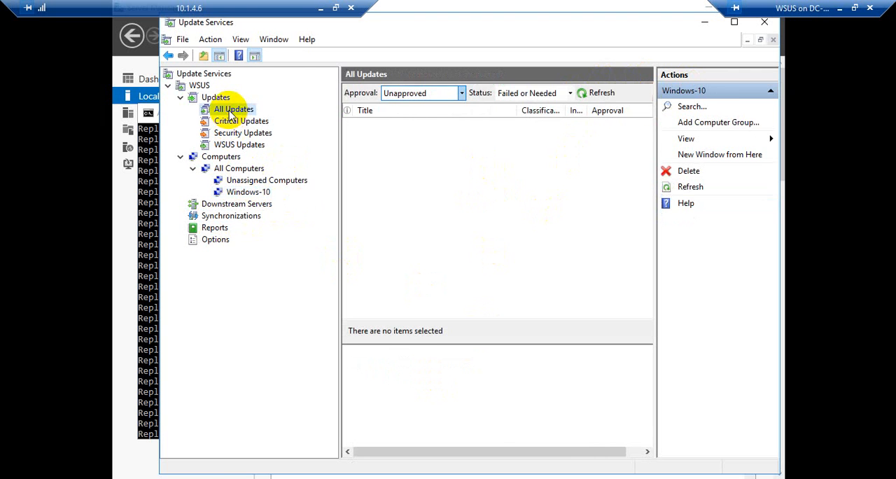
click(570, 93)
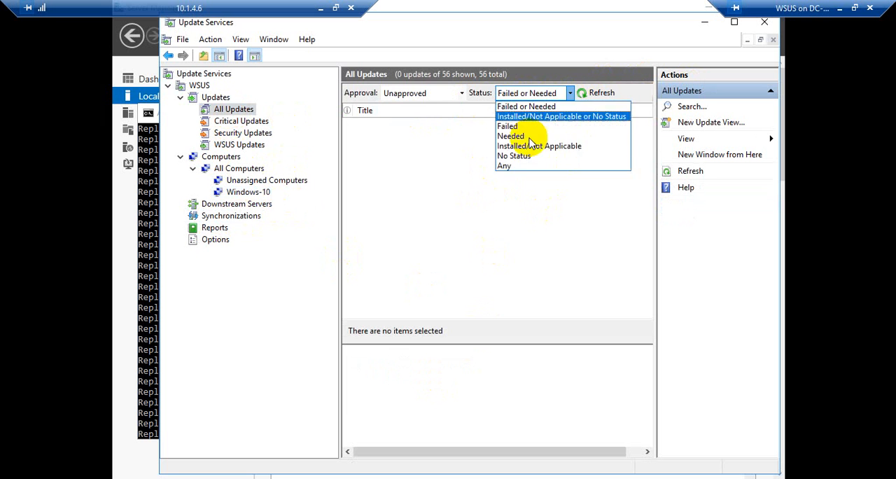
click(511, 166)
click(590, 95)
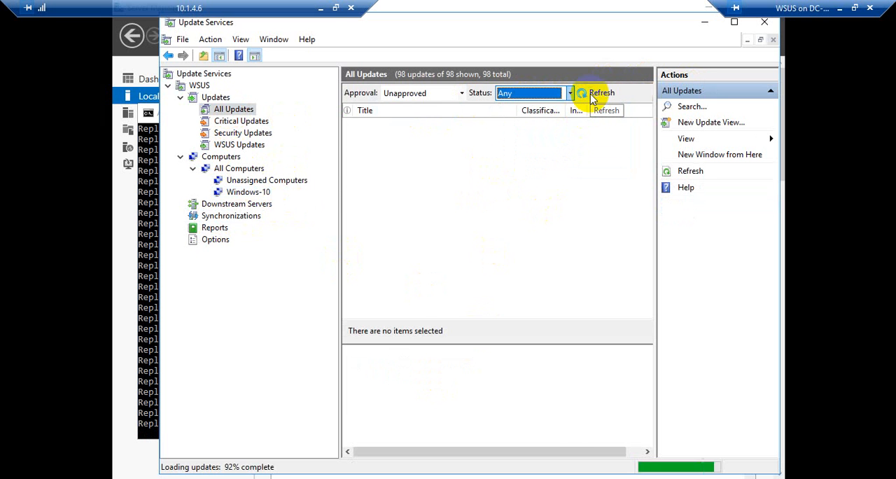
click(496, 203)
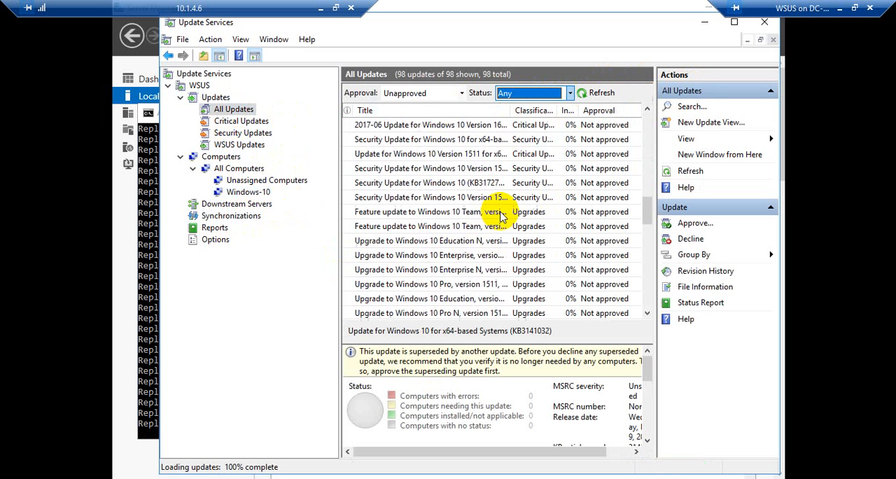
Step: Widen the updates pane and review the unapproved updates list and the details of update KB3141032, including its superseding update
scroll(500, 217, down, 9)
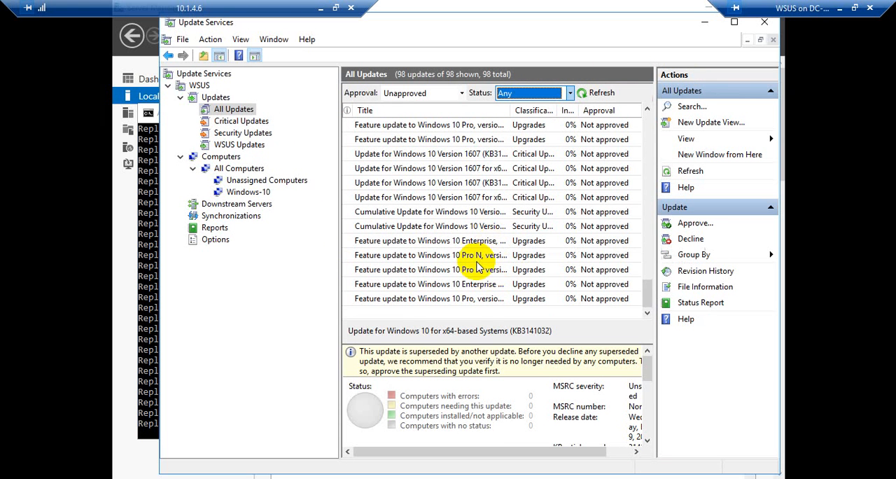
scroll(490, 250, up, 10)
scroll(489, 246, down, 10)
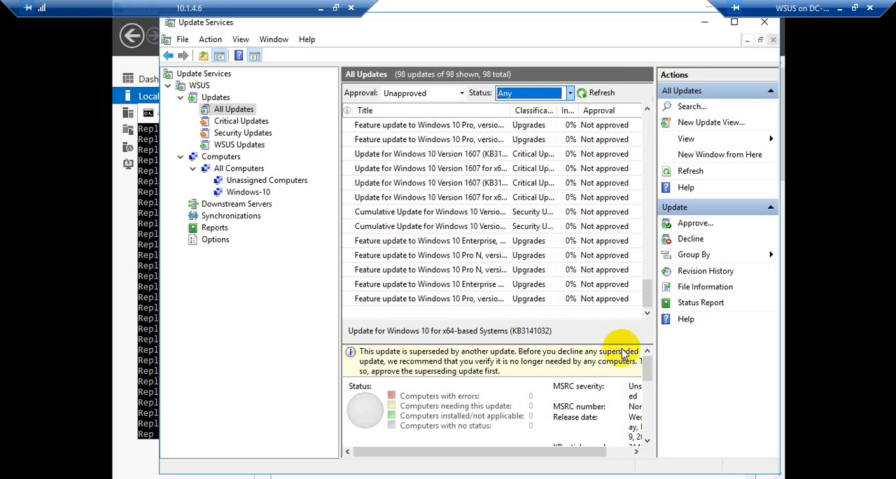
drag(655, 199, 805, 200)
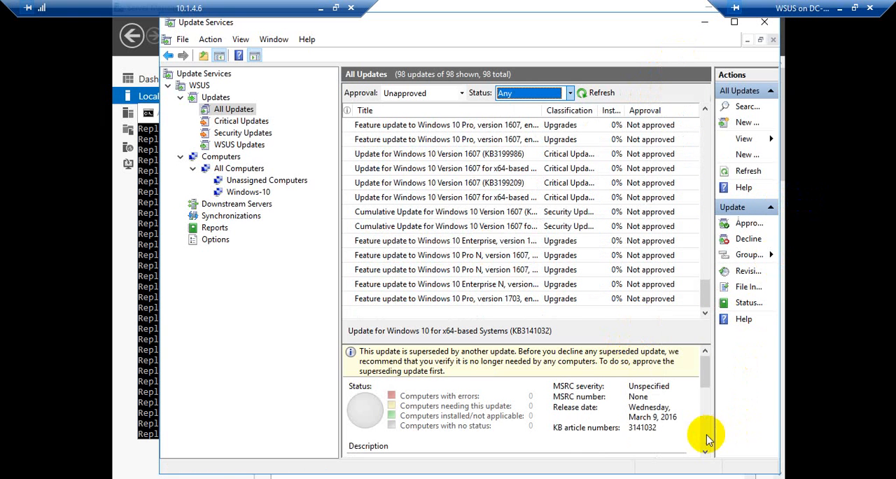
scroll(669, 398, down, 5)
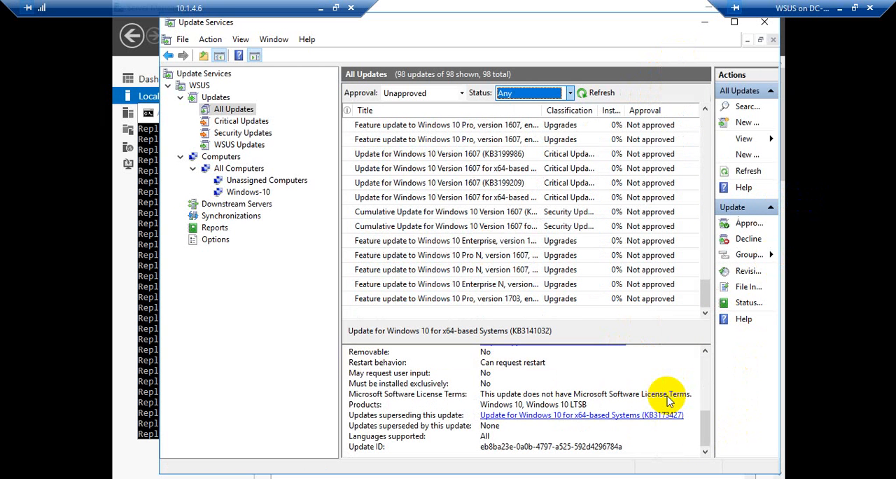
scroll(668, 399, up, 5)
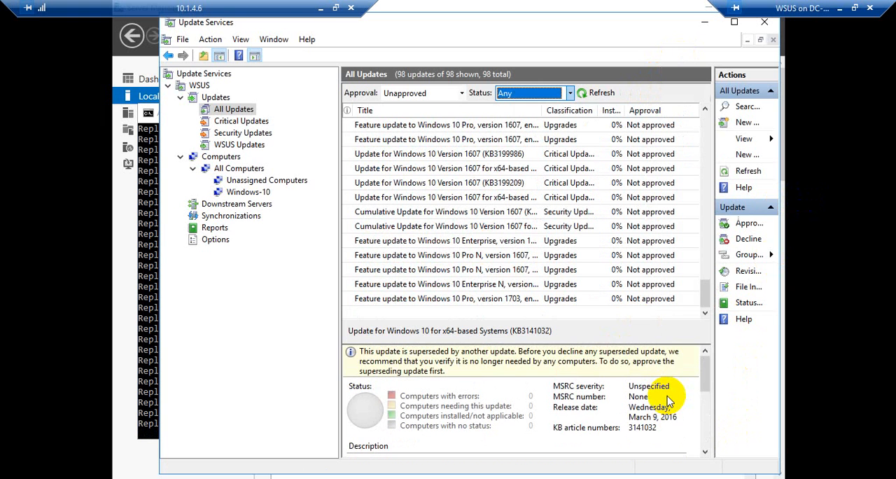
scroll(668, 399, down, 5)
scroll(669, 399, up, 4)
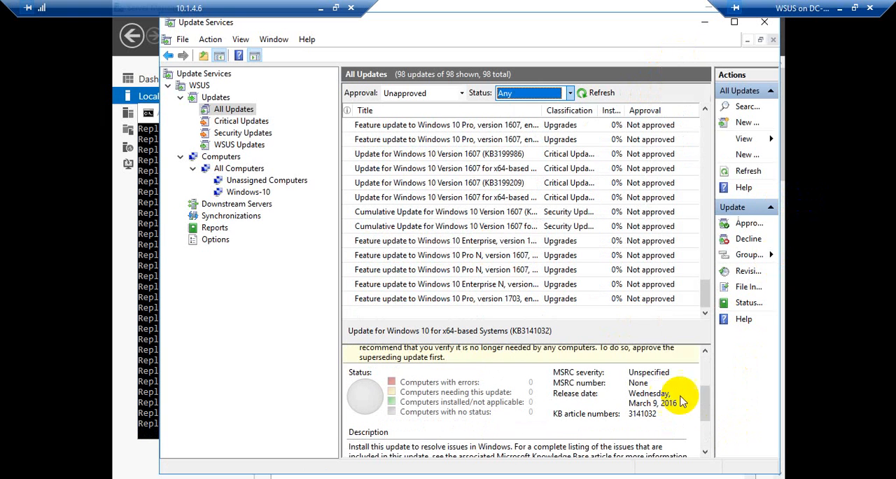
scroll(689, 415, down, 5)
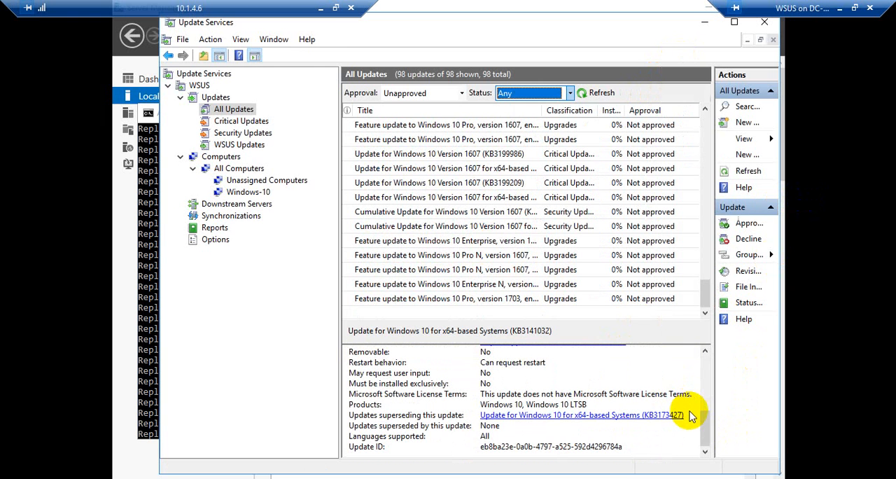
scroll(689, 415, up, 5)
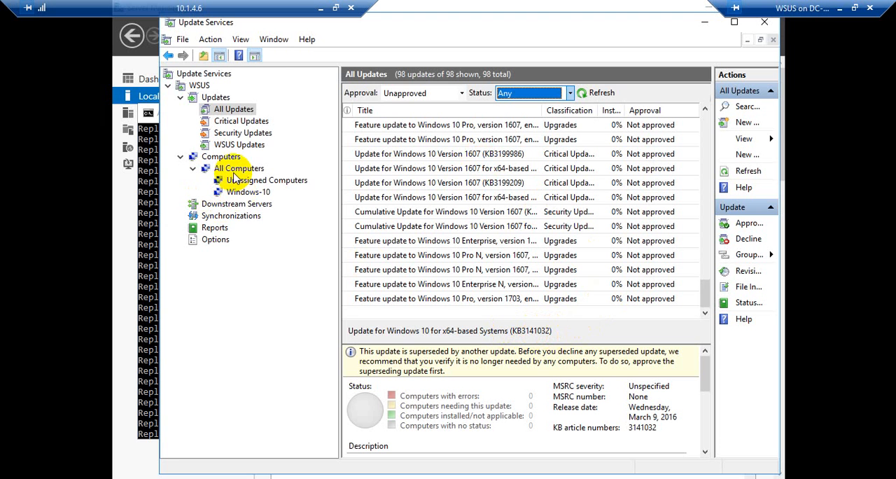
Step: Check the running synchronization's progress and view the details of the manual synchronization started 2/16/2020 11:25 AM
click(222, 219)
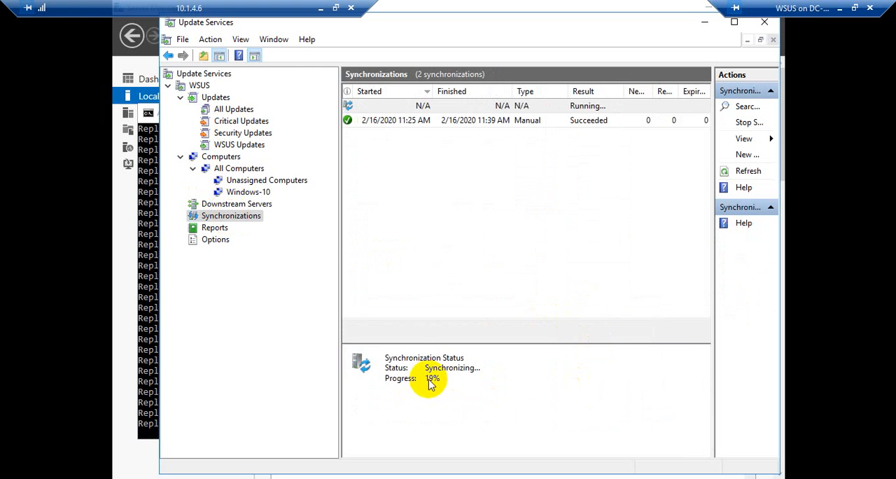
click(582, 123)
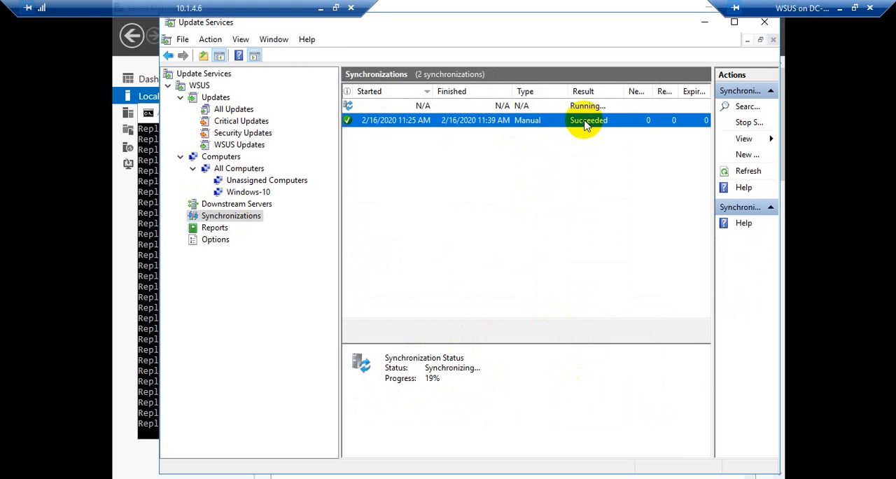
click(581, 106)
click(587, 122)
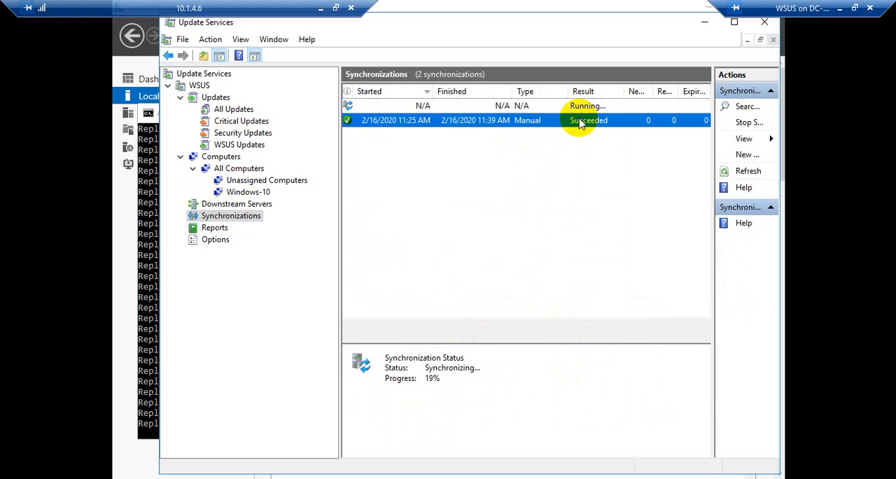
click(585, 106)
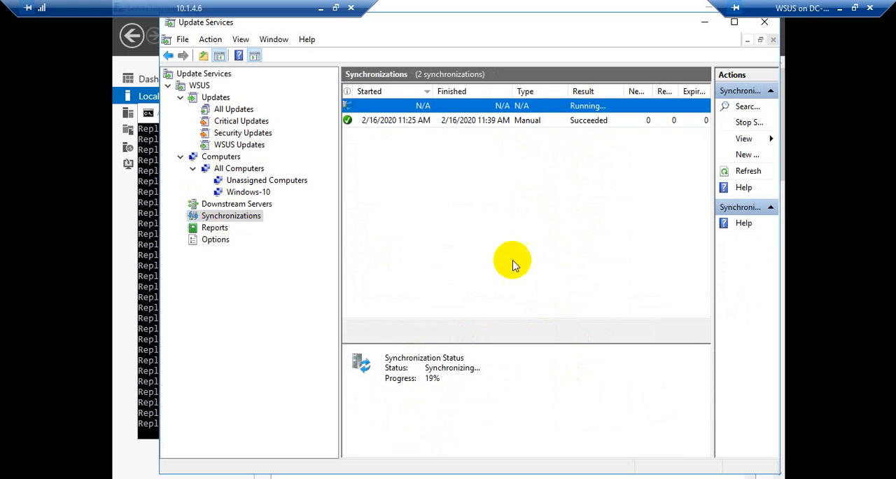
click(426, 120)
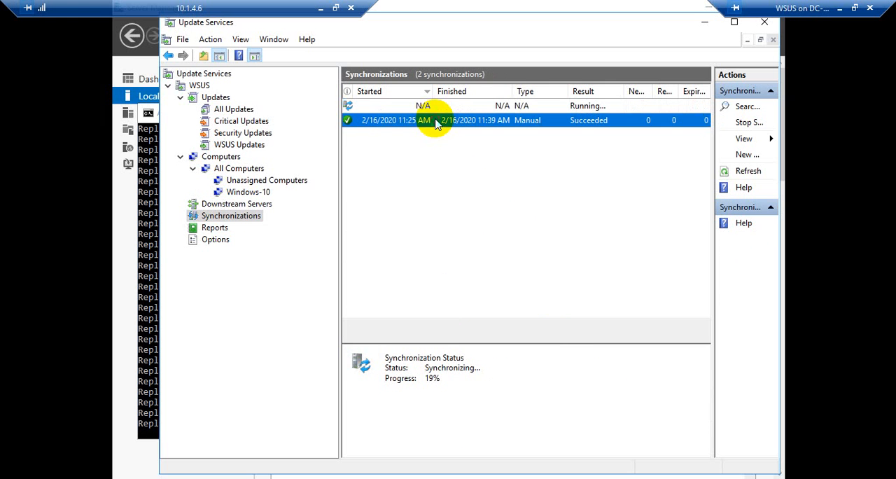
Step: Switch to the Win10 virtual machine connection, bring up its sign-in screen and show it in full-screen mode
click(839, 8)
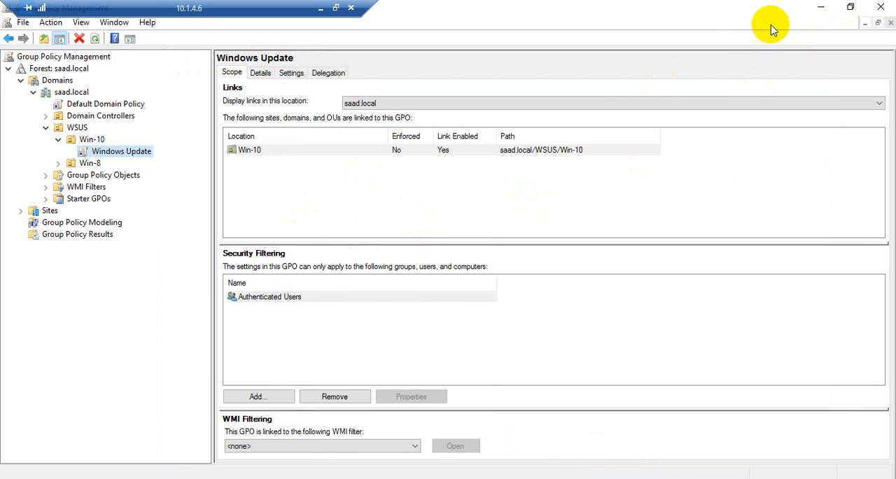
click(821, 7)
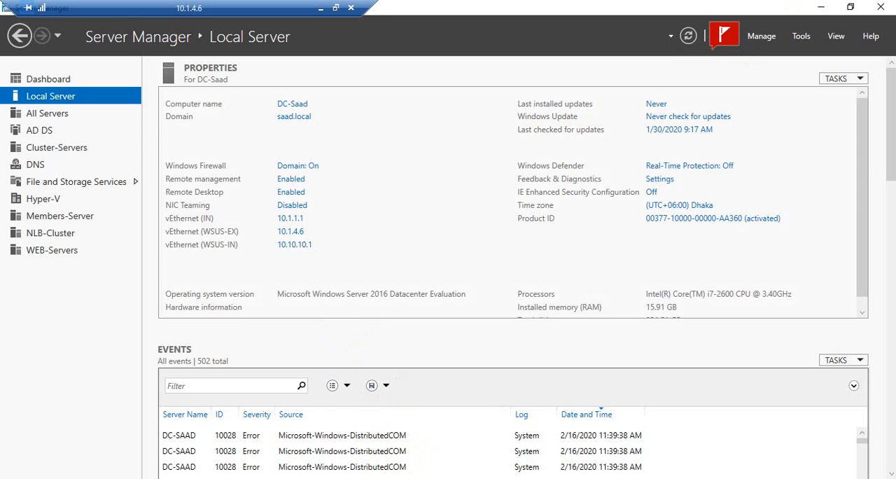
click(305, 478)
click(346, 420)
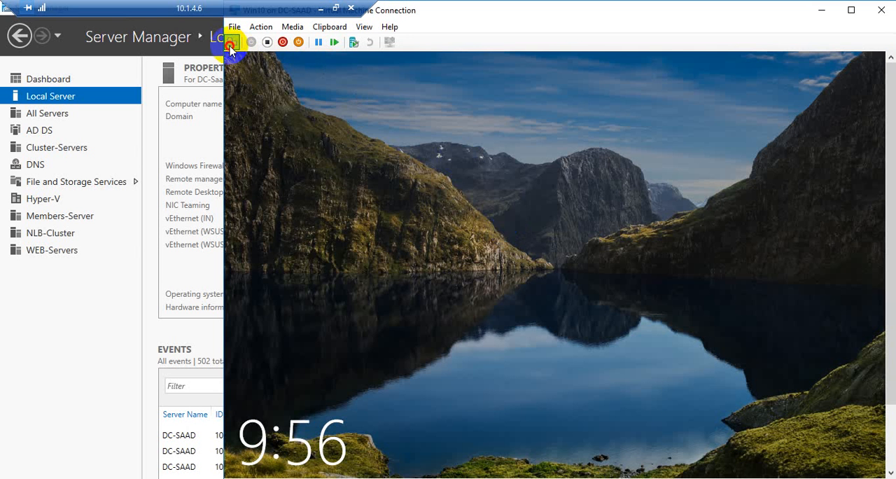
click(231, 44)
click(380, 269)
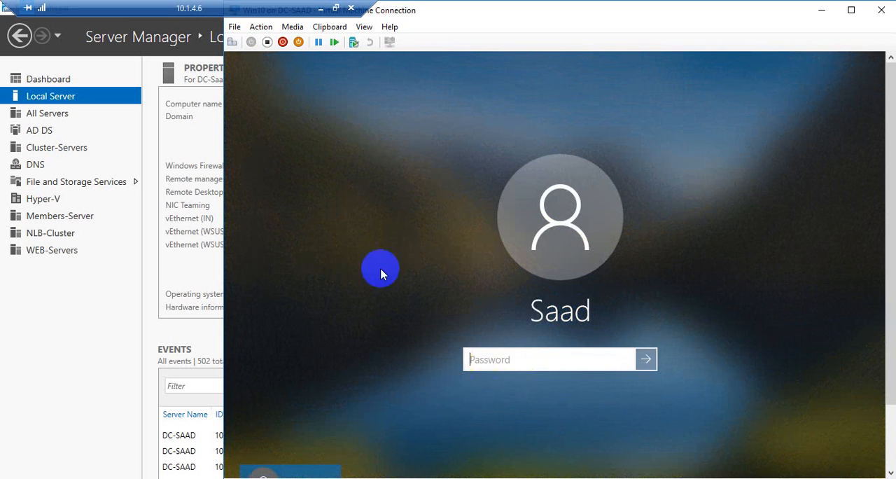
click(365, 27)
click(393, 42)
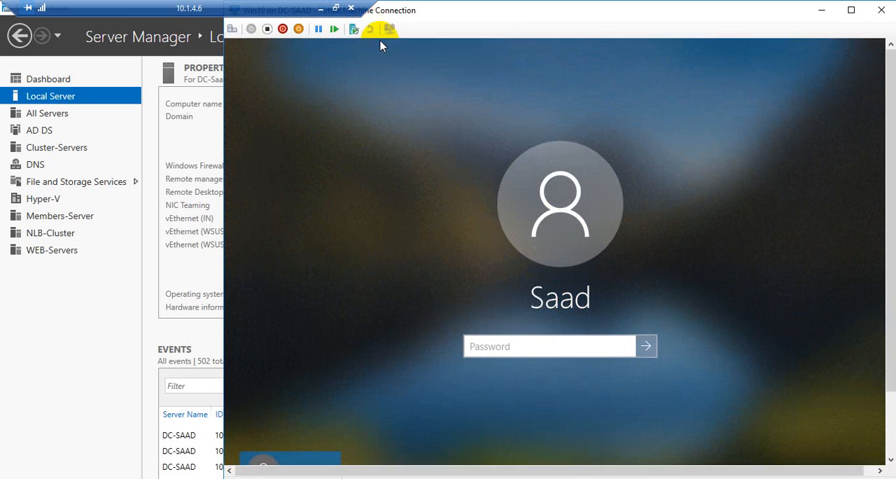
Step: Sign in to the Win10 machine as another user with the domain administrator account and its password
click(366, 301)
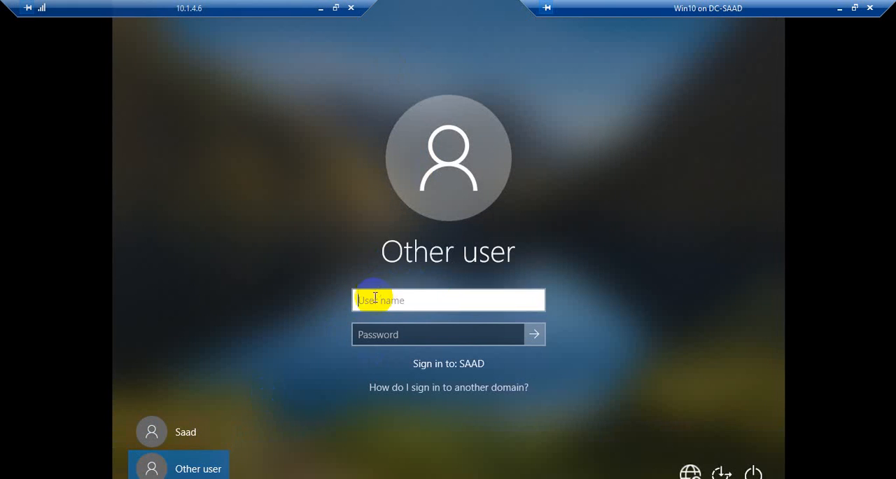
text(ad)
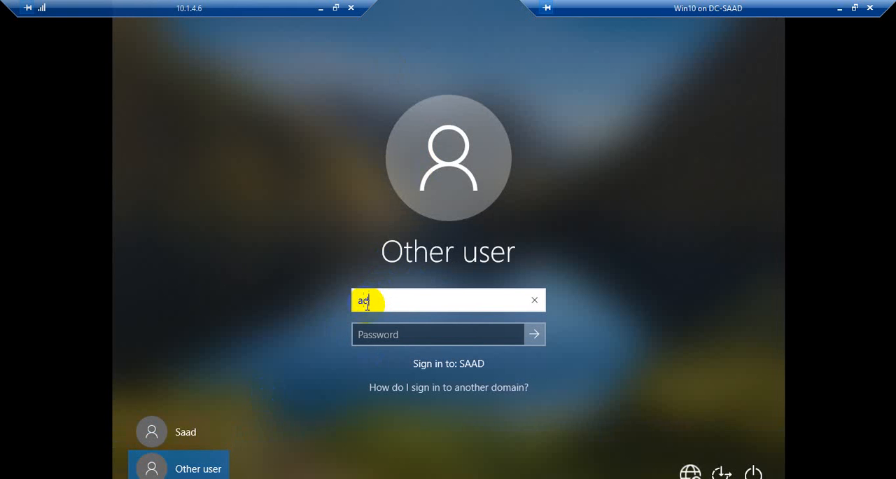
text(minstrator)
key(Tab)
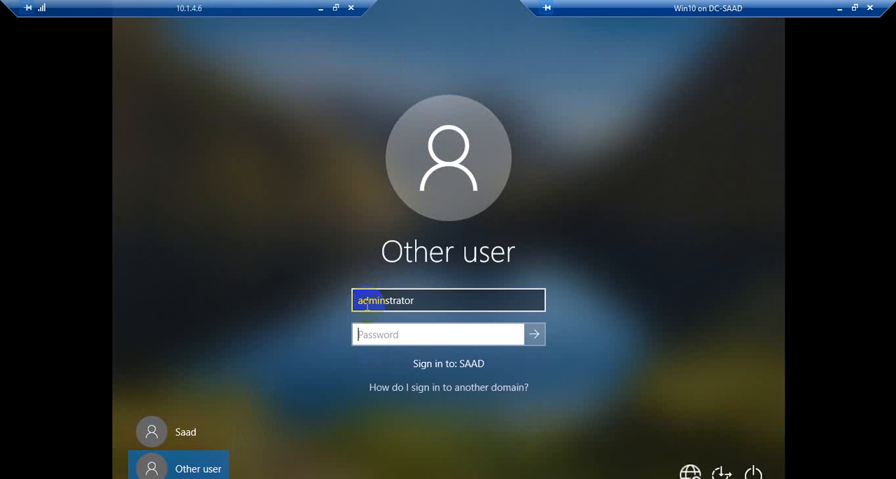
text(********)
key(Return)
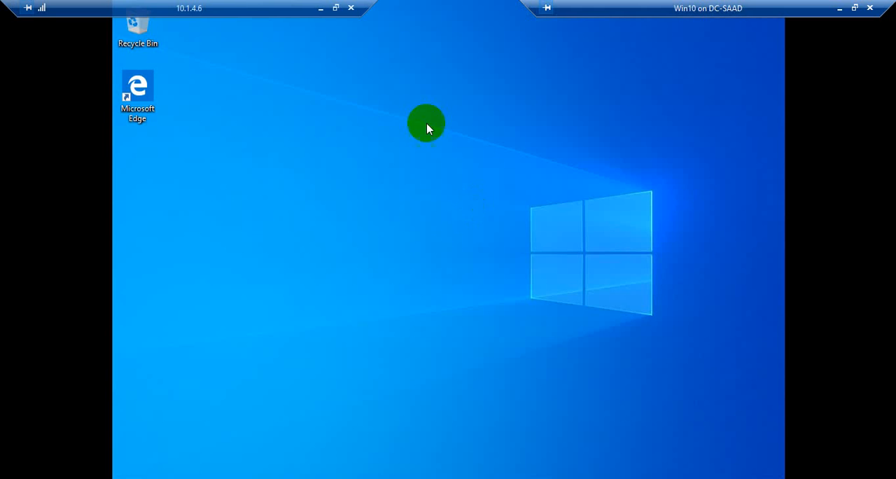
Step: Refresh the Win10 desktop, then open Windows PowerShell as administrator and reposition its window on the desktop
right_click(337, 102)
click(369, 142)
key(super+x)
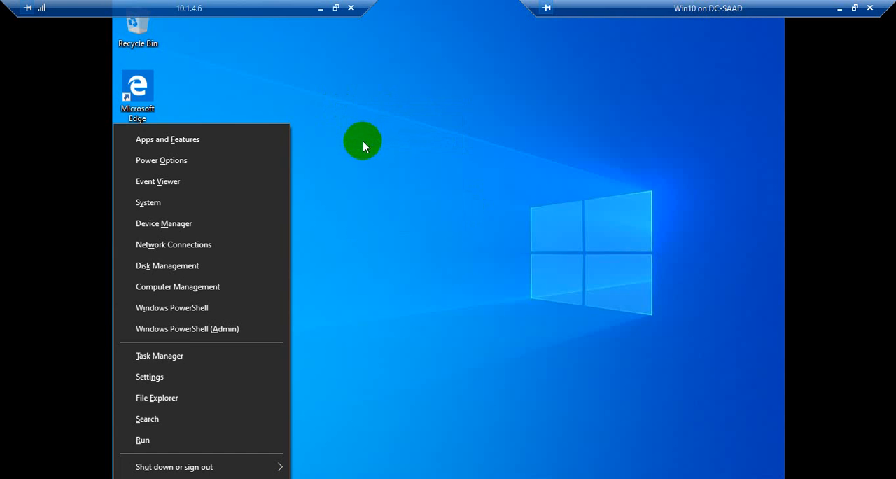
click(194, 327)
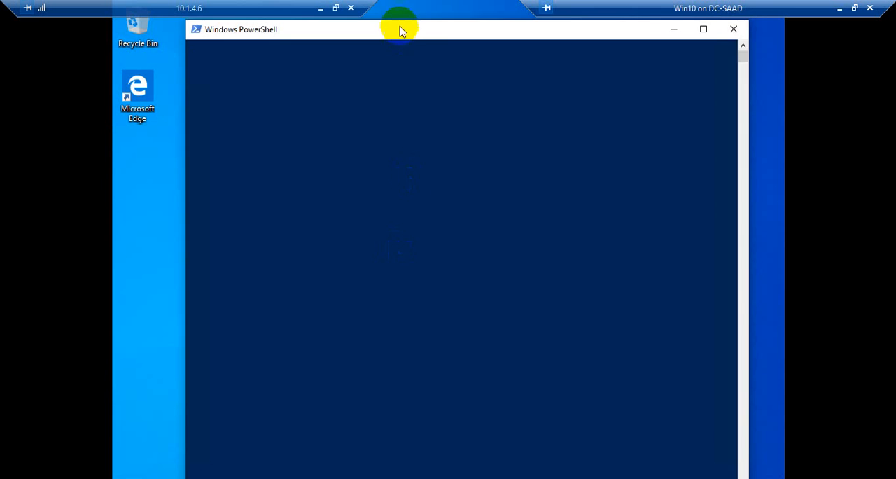
drag(399, 27, 457, 53)
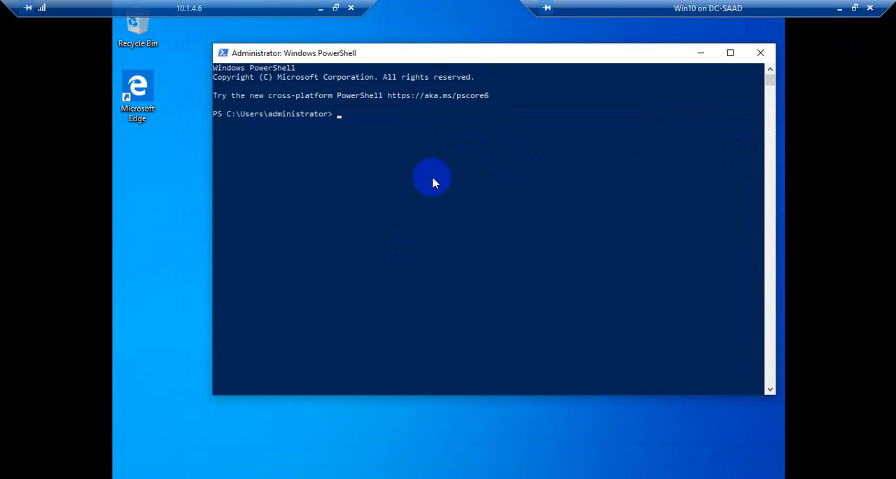
Step: Start entering a command beginning with "w" at the administrator PowerShell prompt, using name completion
text(wu)
key(Tab)
text(a)
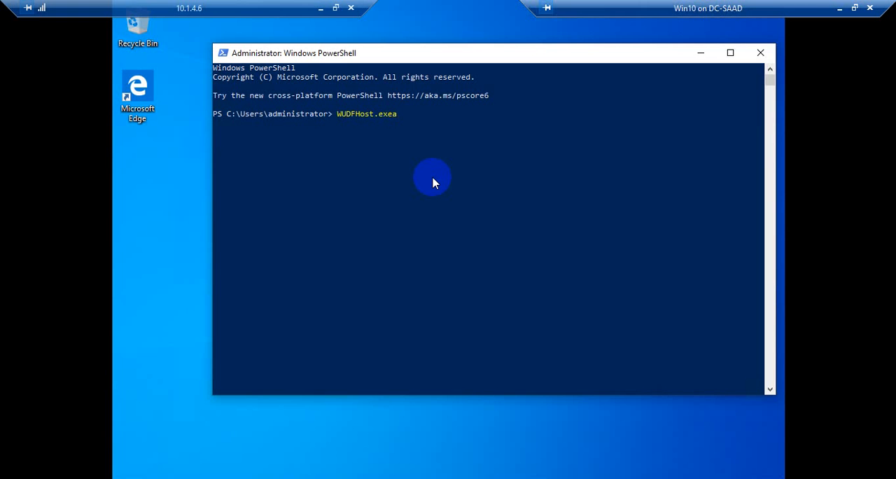
Step: Correct the partly entered command and run wuauclt.exe /detectnow in the administrator PowerShell
key(BackSpace)
key(BackSpace)
key(BackSpace)
key(BackSpace)
key(BackSpace)
key(BackSpace)
key(BackSpace)
key(BackSpace)
key(BackSpace)
key(BackSpace)
key(BackSpace)
text(a)
key(Tab)
key(Tab)
text(/detectnow)
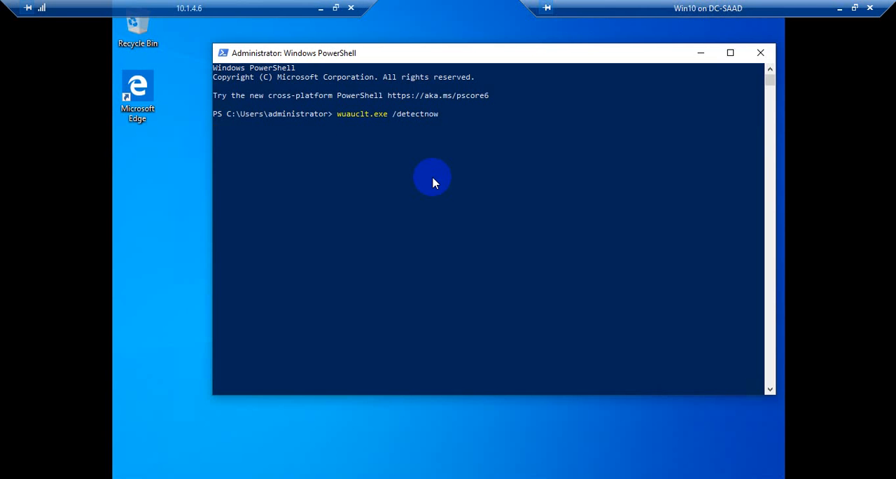
key(Return)
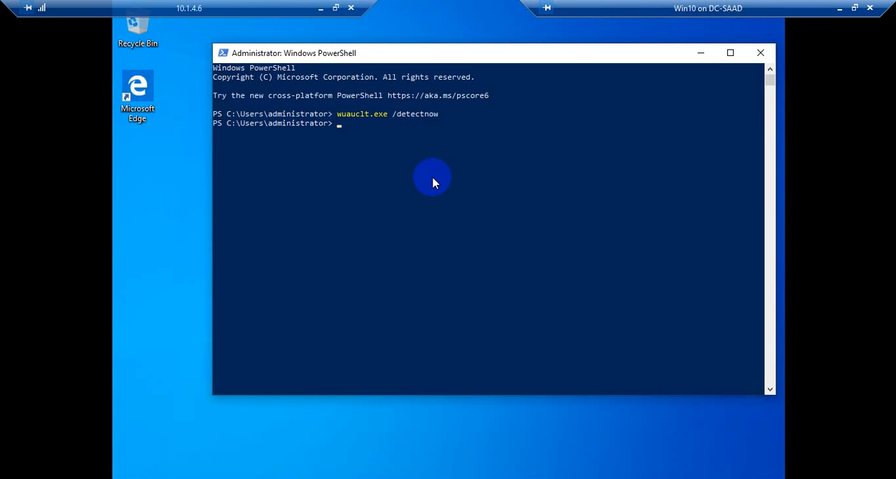
key(Return)
key(Return)
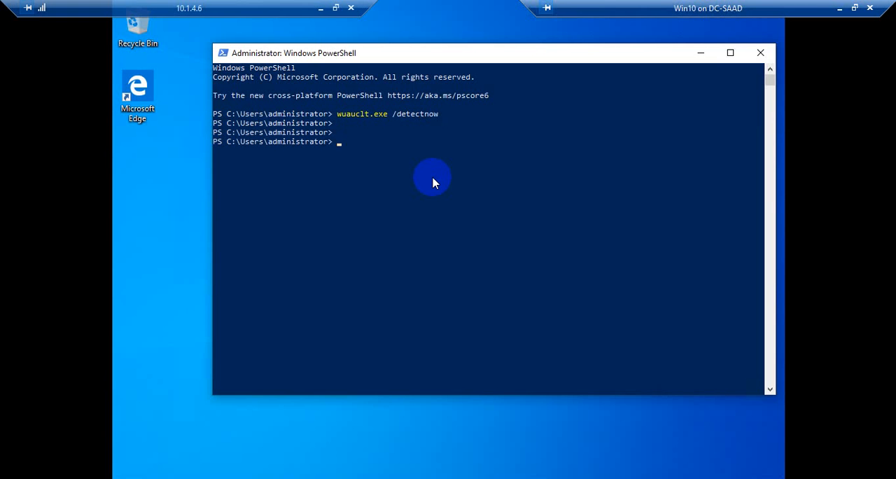
Step: Force a Group Policy update on the Win10 client with gpupdate /force
text(g)
text(pdate)
key(BackSpace)
key(BackSpace)
key(BackSpace)
key(BackSpace)
text(update /force)
key(Return)
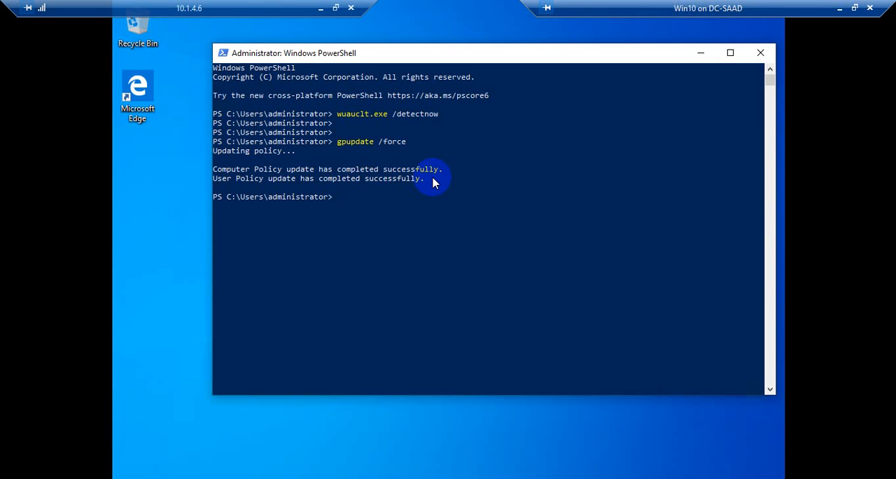
Step: Run gpresult.exe /r and check the domain details and applied Group Policy Objects under the user settings
text(gpresult.exe /)
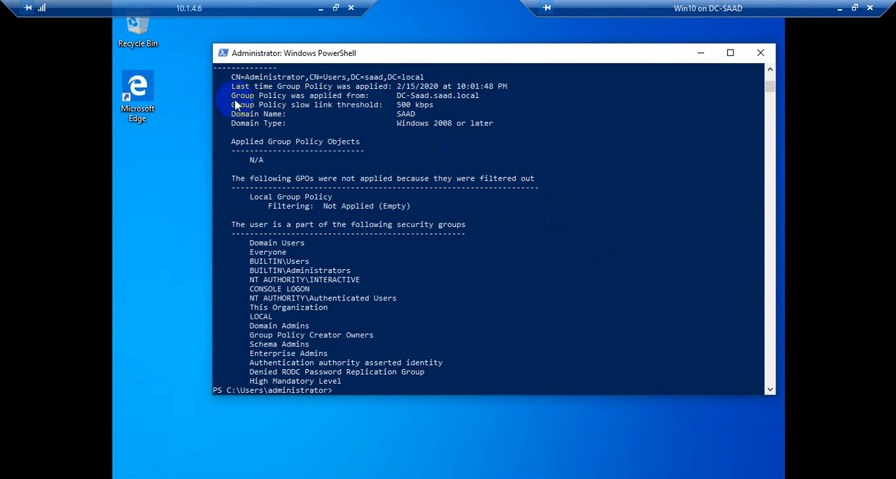
drag(396, 95, 494, 115)
click(487, 114)
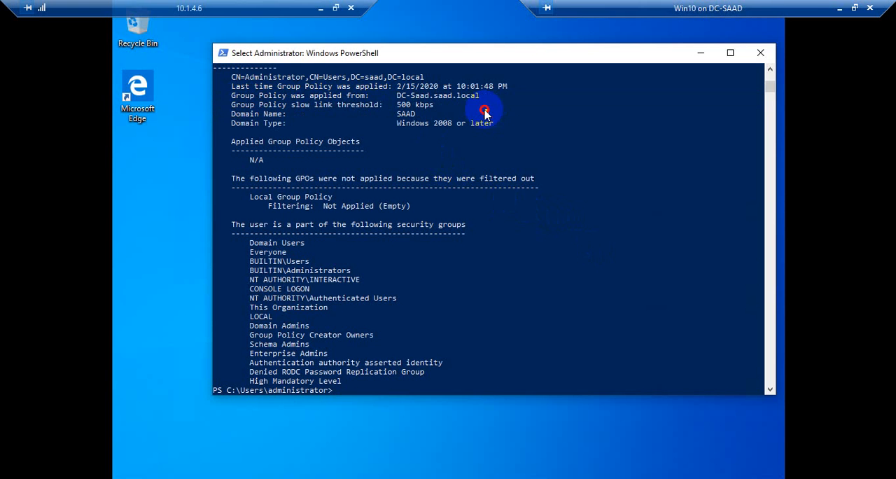
click(353, 123)
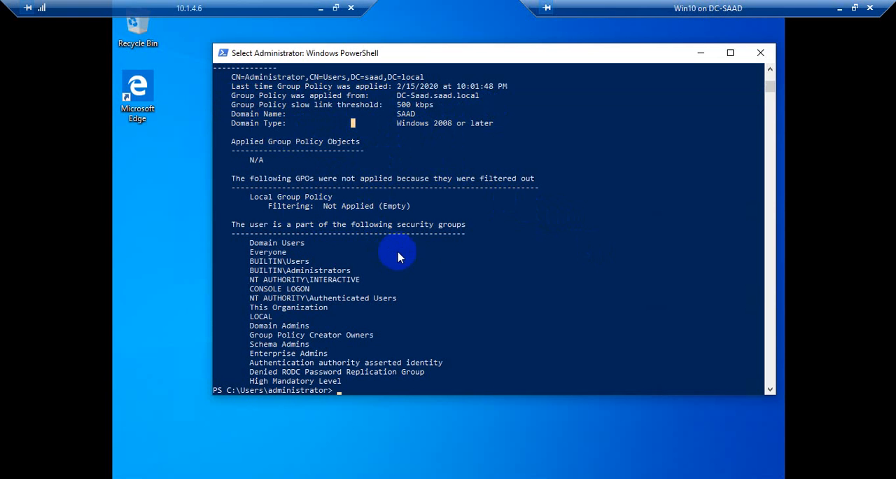
drag(290, 160, 240, 165)
click(279, 169)
Step: Examine the gpresult report's computer settings, applied and filtered Group Policy Objects, and security group memberships, as well as its user settings
scroll(493, 251, up, 2)
scroll(492, 251, up, 4)
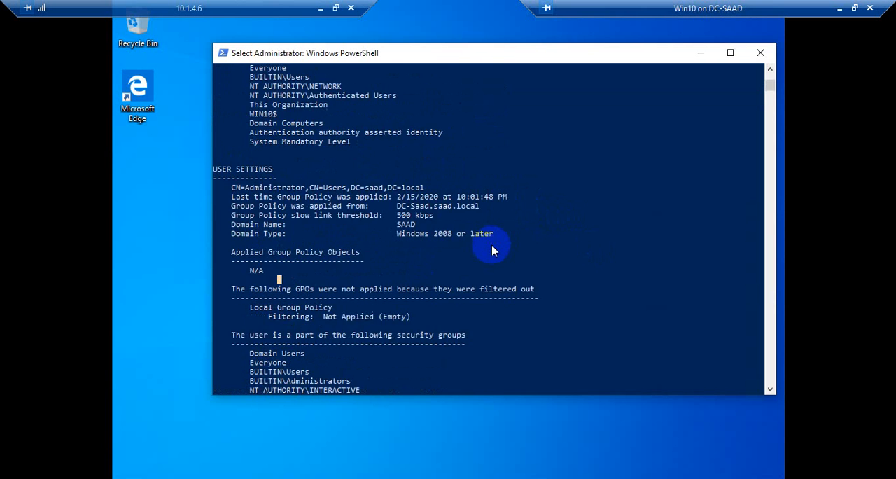
scroll(493, 251, up, 3)
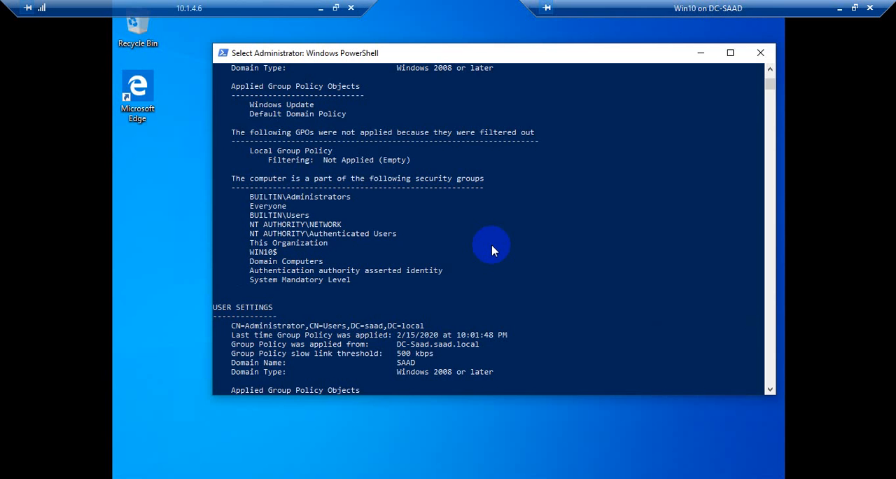
scroll(493, 251, up, 3)
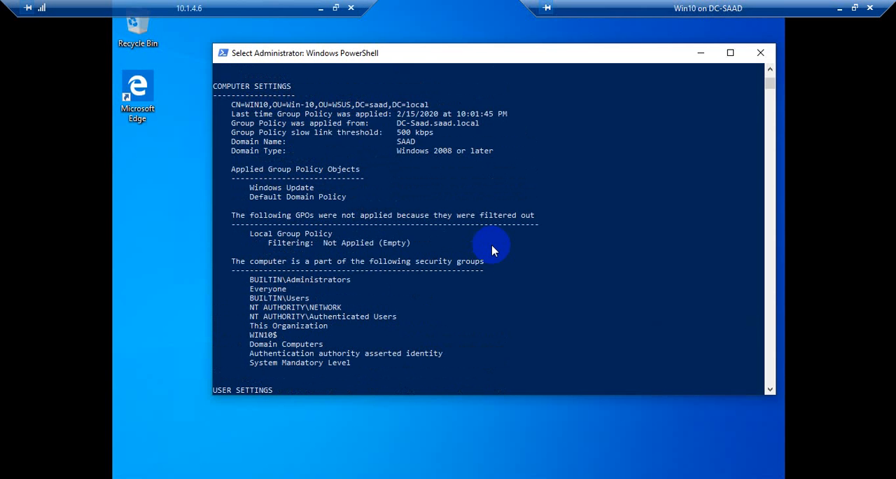
scroll(493, 251, up, 2)
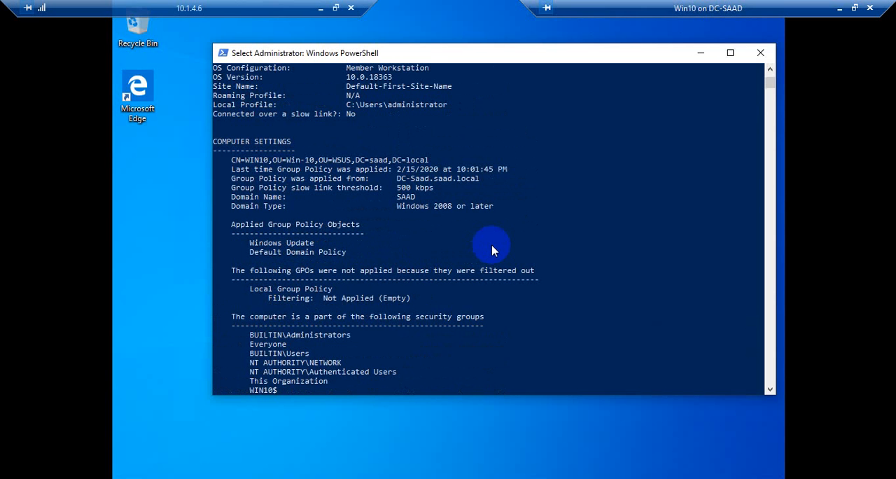
scroll(492, 251, up, 5)
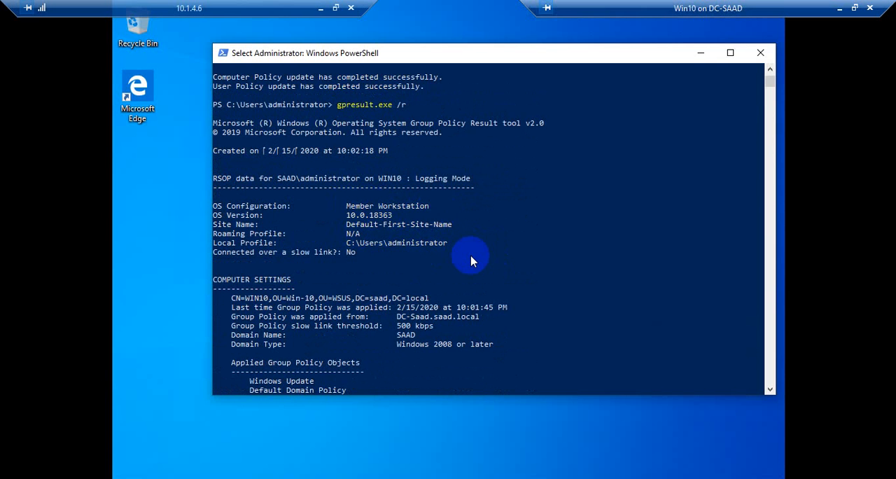
scroll(471, 261, down, 4)
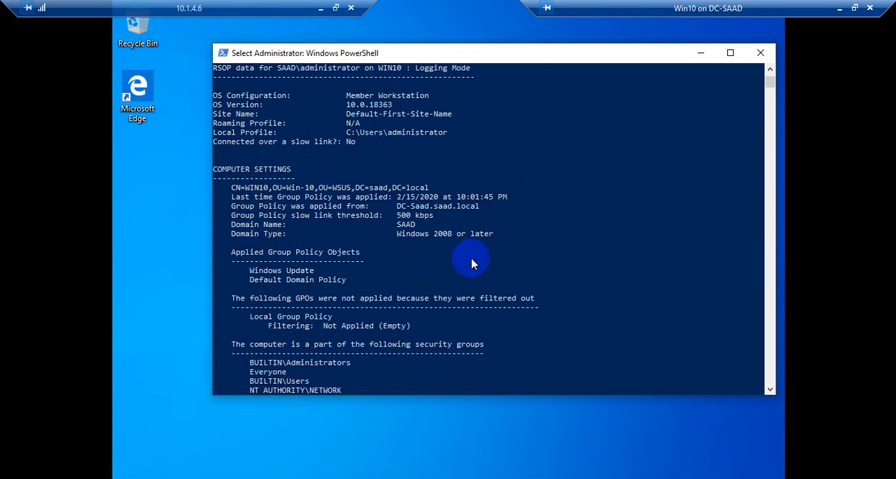
scroll(471, 263, down, 3)
scroll(471, 265, down, 2)
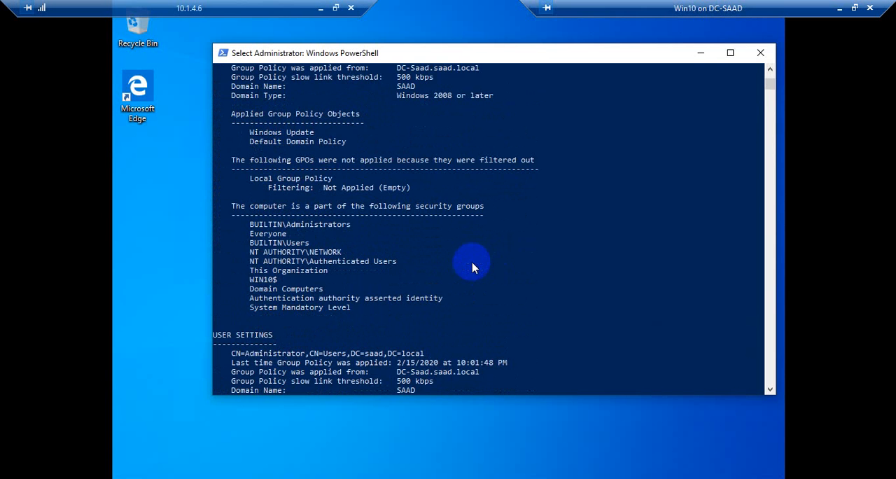
scroll(472, 266, down, 5)
scroll(474, 264, down, 3)
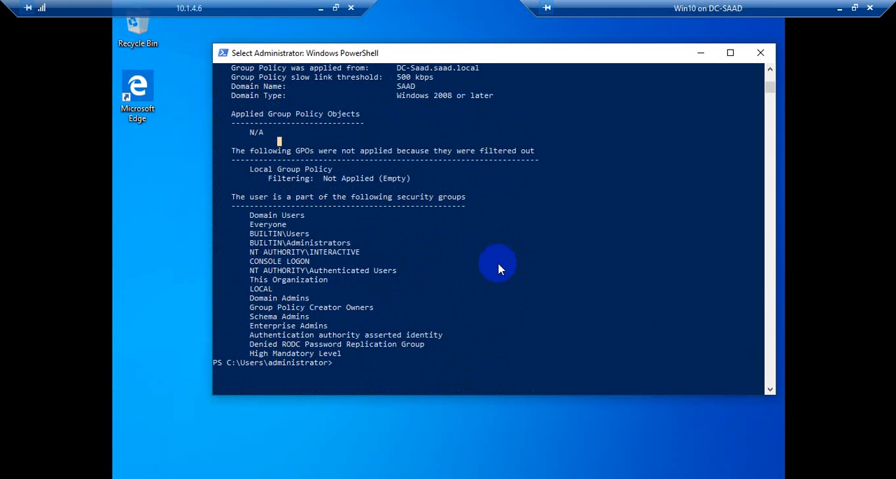
scroll(498, 269, down, 3)
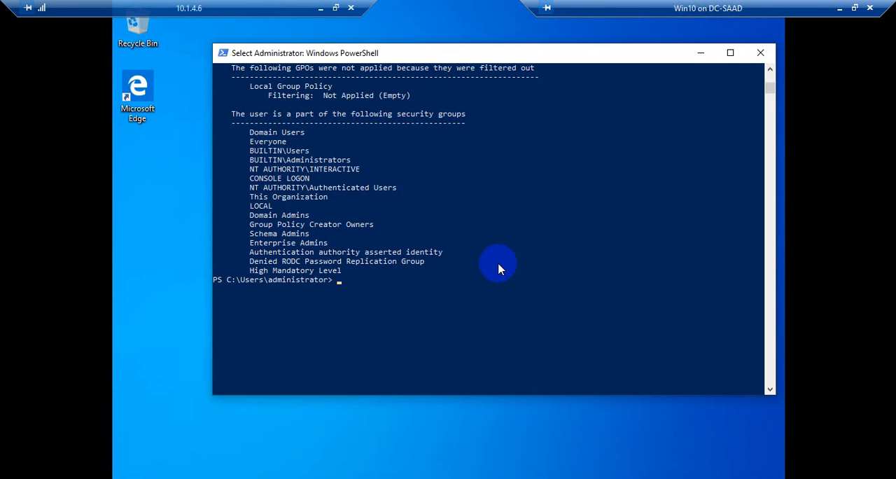
scroll(454, 206, up, 3)
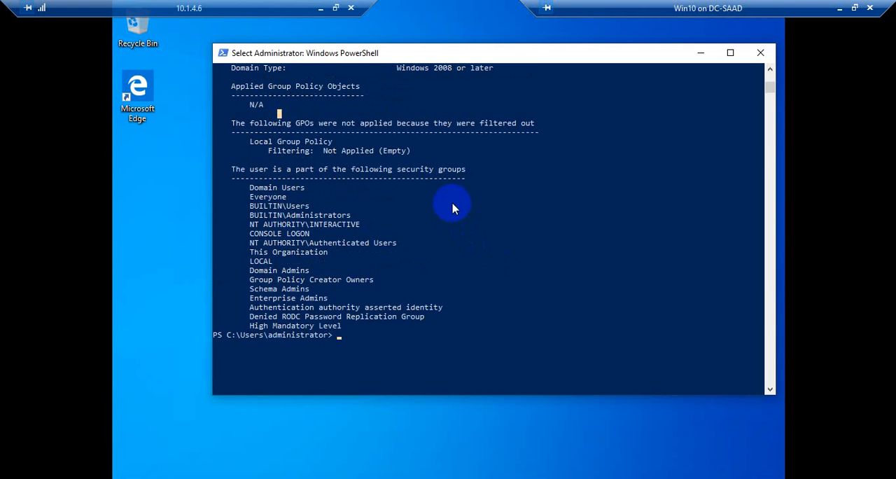
Step: Switch from the Win10 machine to Group Policy Management and select the Windows Update GPO link under the Win-10 OU
click(839, 8)
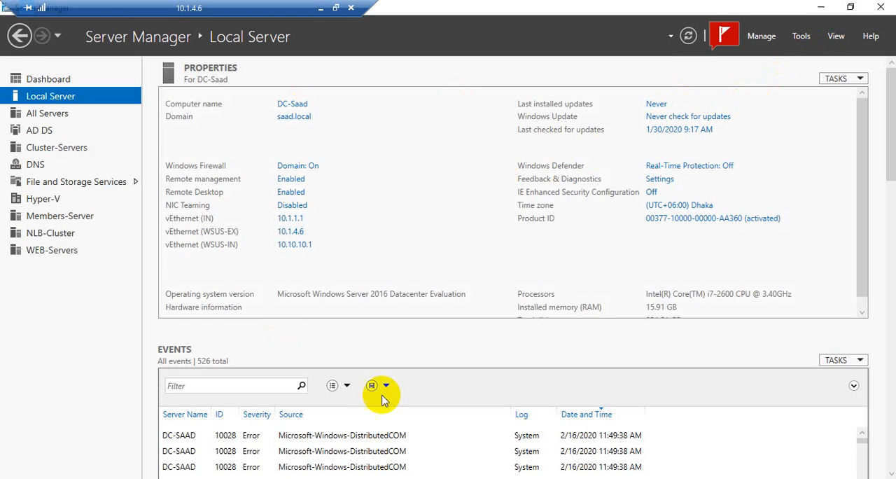
click(434, 478)
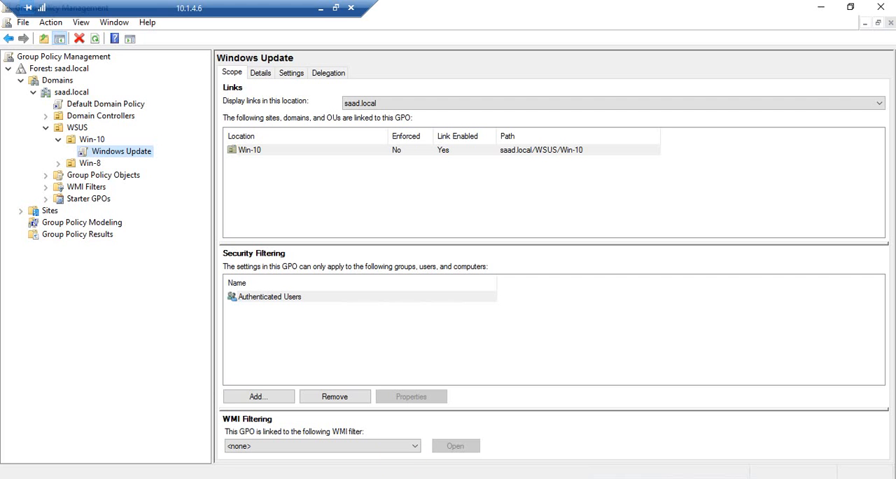
right_click(105, 152)
right_click(105, 154)
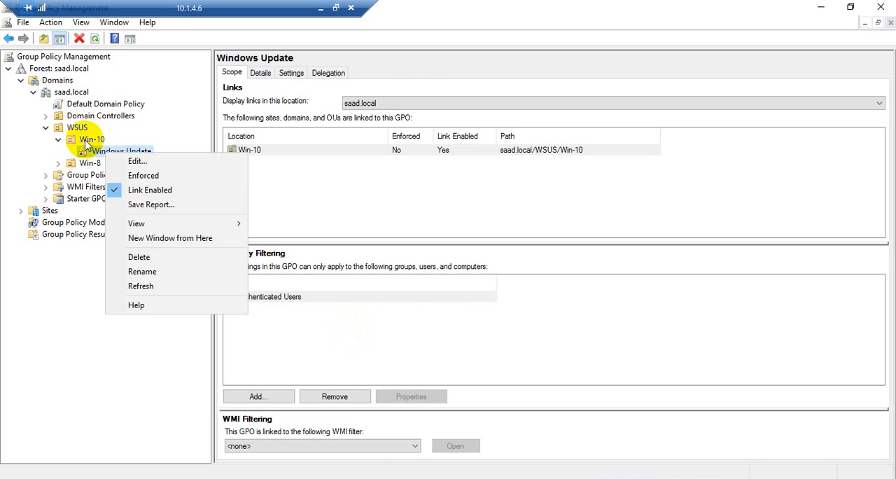
click(92, 139)
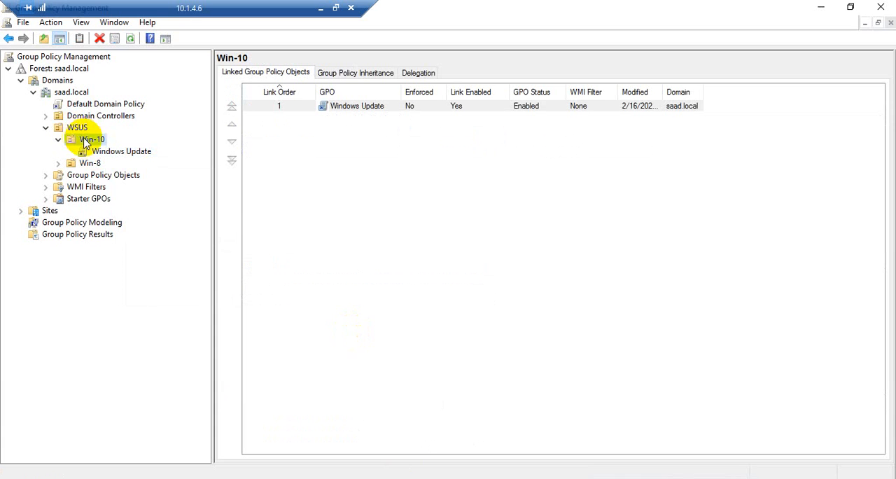
right_click(92, 144)
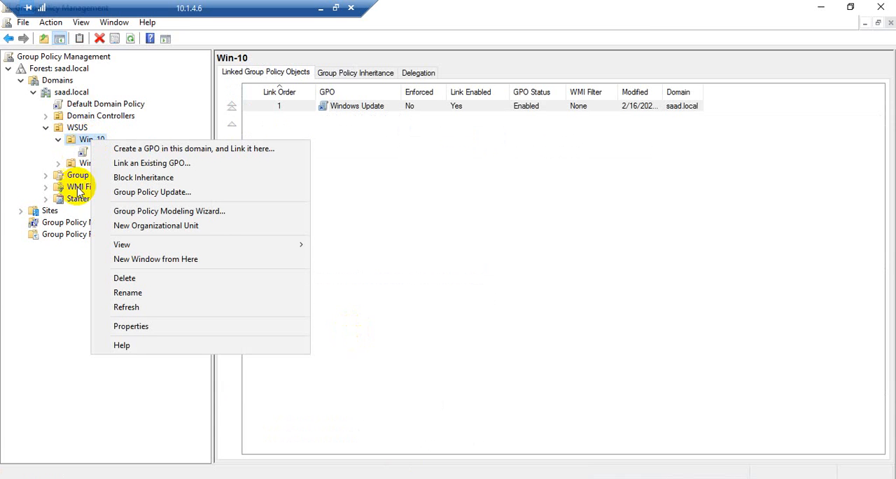
click(85, 150)
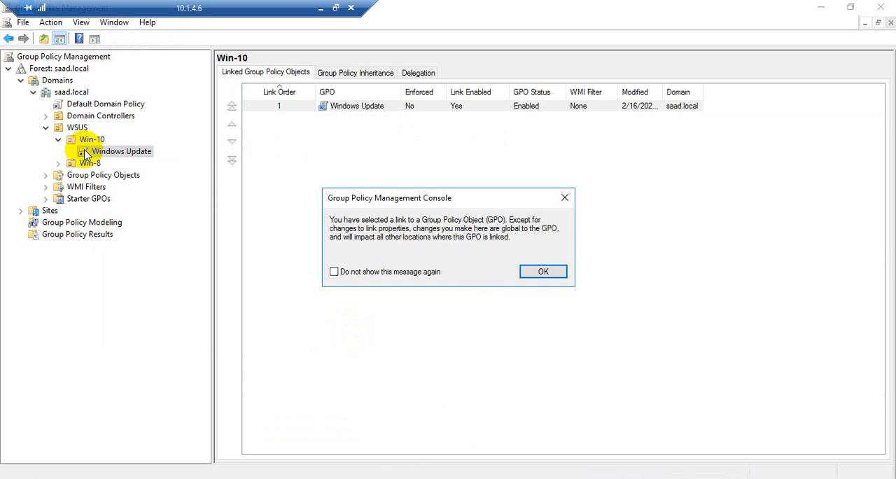
click(564, 274)
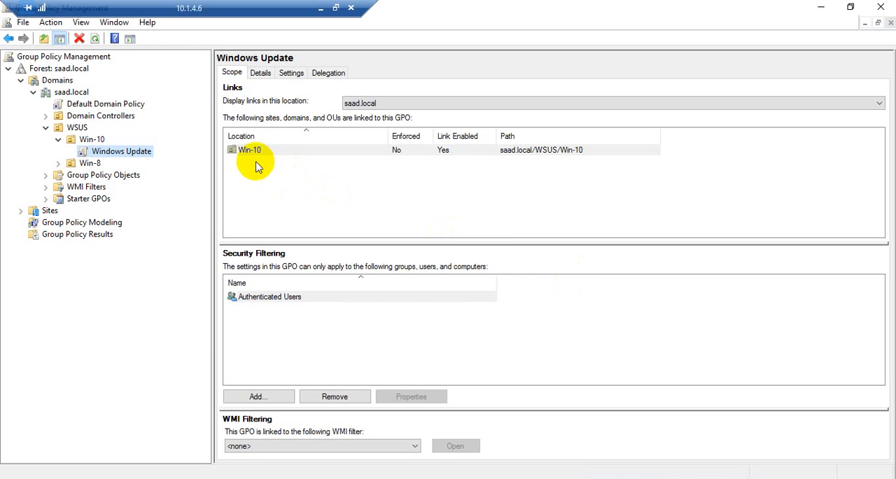
Step: Review the Windows Update GPO's settings report, expanding Administrative Templates and Windows Components/Windows Update
click(292, 73)
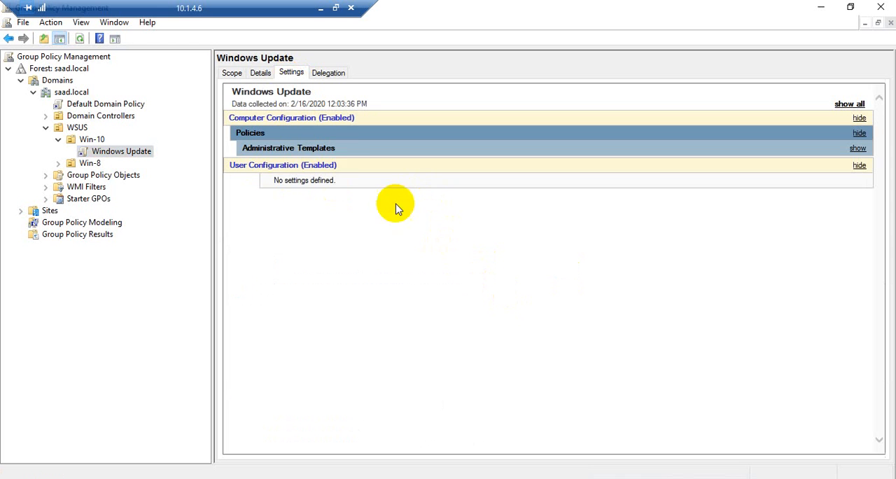
click(257, 148)
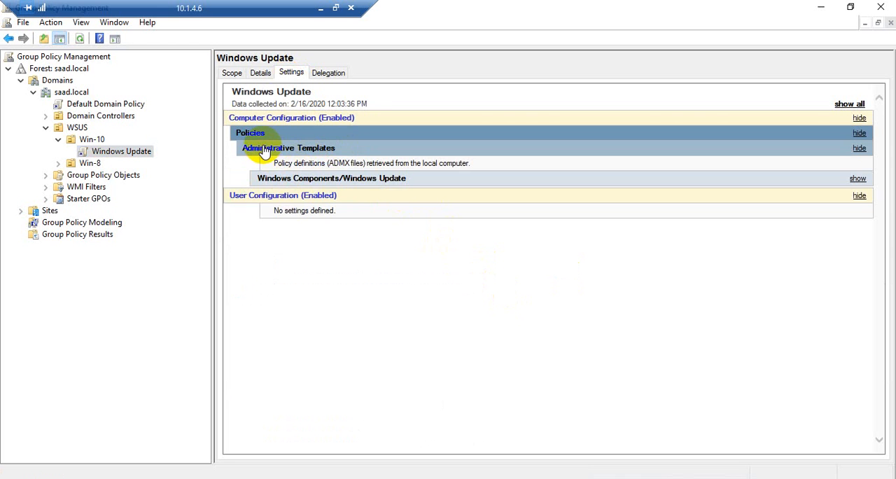
click(302, 180)
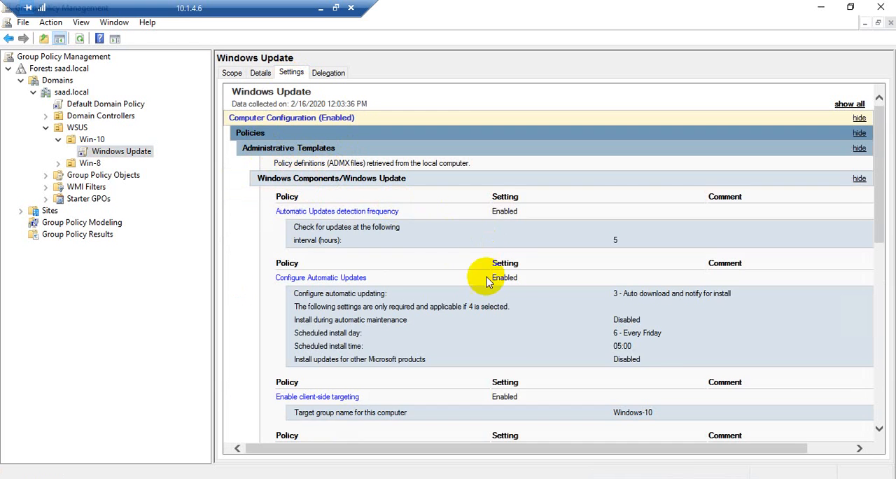
scroll(631, 354, down, 3)
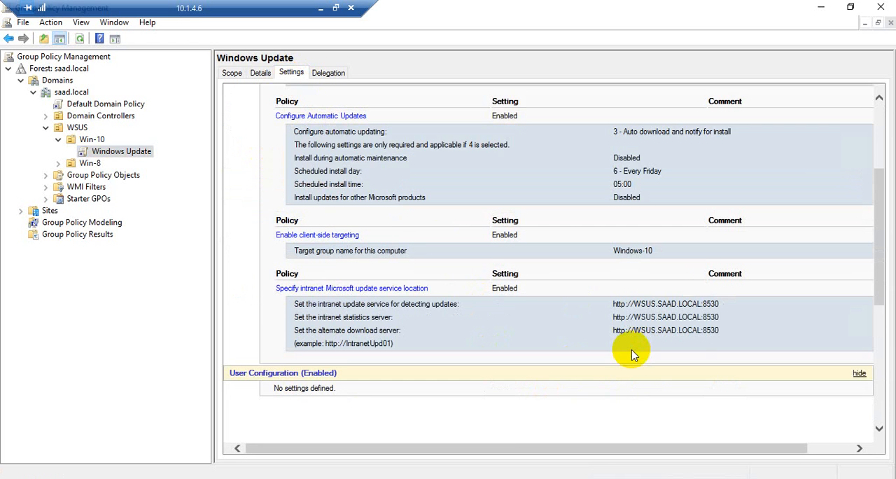
scroll(631, 354, up, 3)
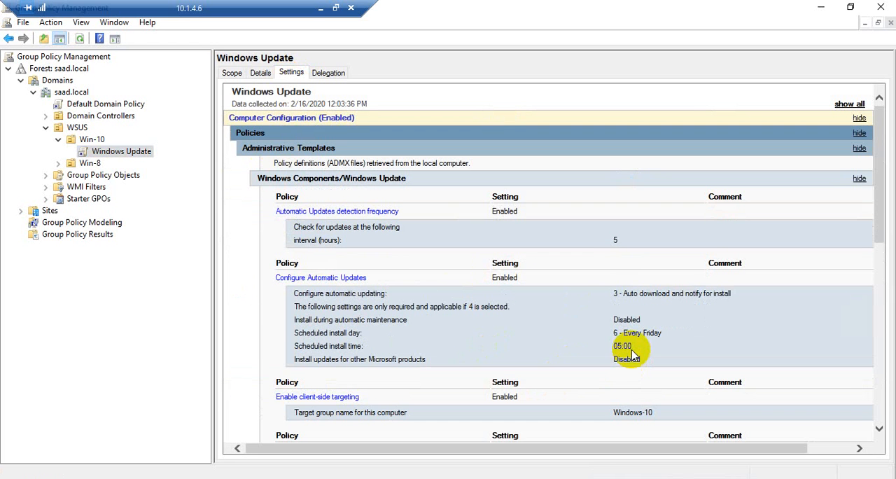
right_click(59, 95)
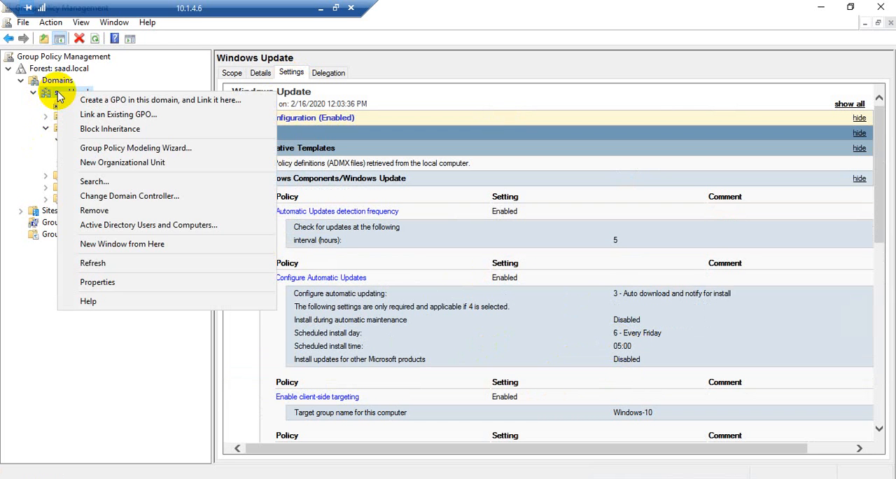
click(413, 203)
scroll(430, 290, down, 2)
Step: Rerun gpupdate /force in the administrator Command Prompt, minimize its window, and restore it to check the result
click(431, 478)
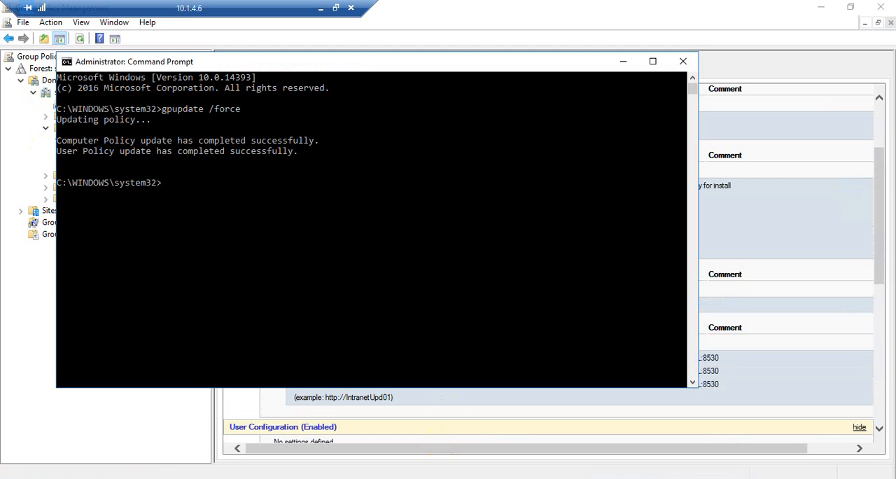
key(Up)
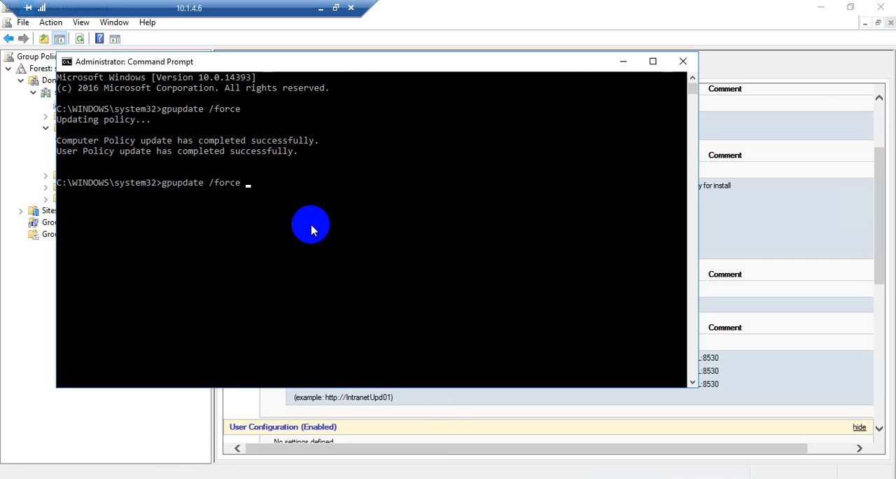
key(Return)
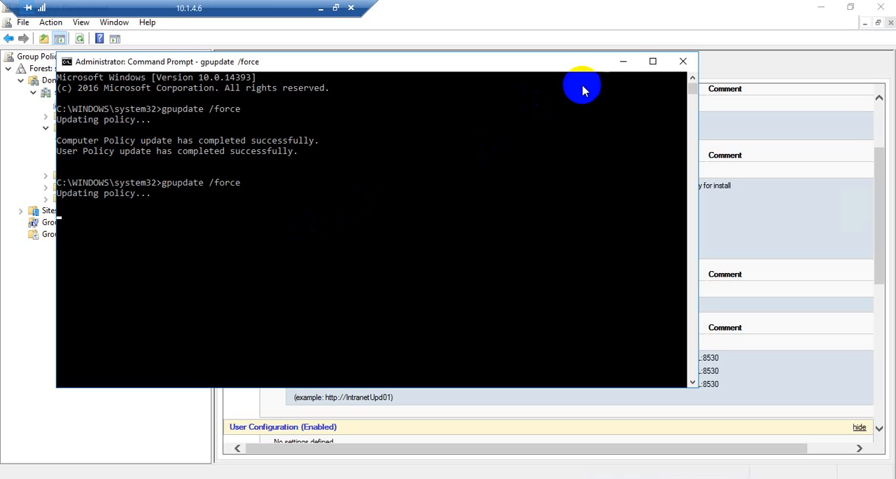
click(621, 66)
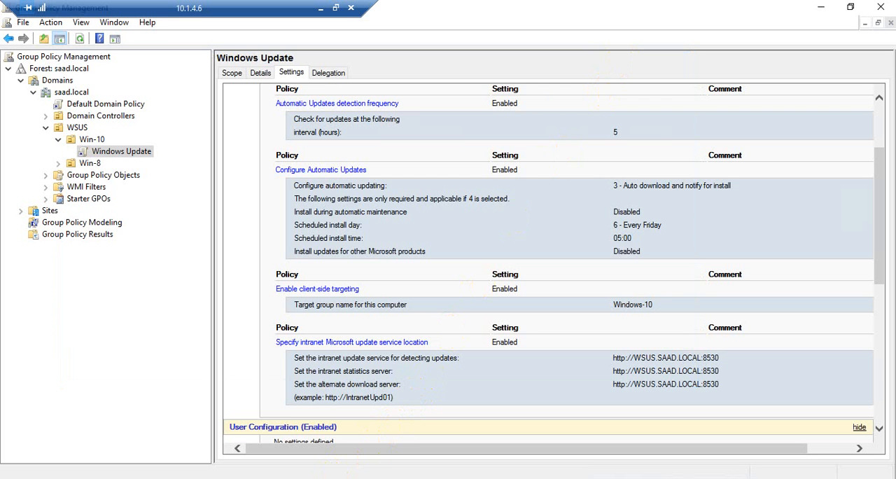
click(345, 478)
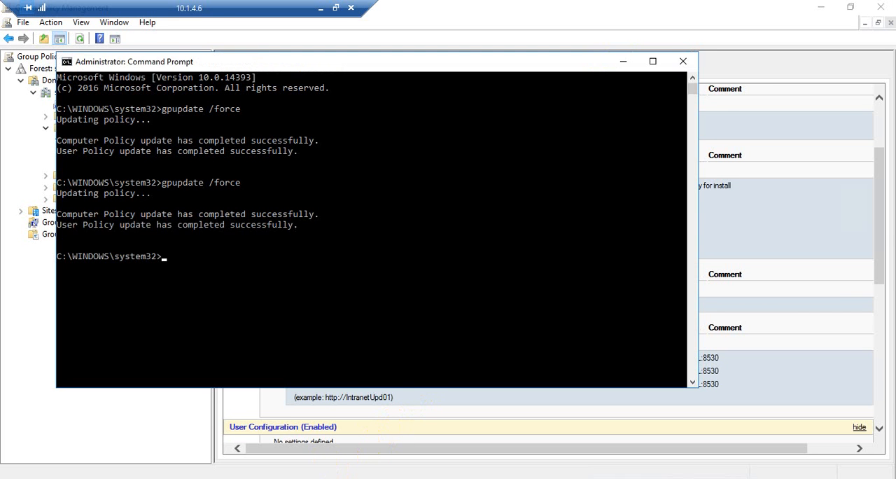
Step: Switch to the Win10 virtual machine and check the applied Group Policy Objects in the gpresult user settings
click(345, 478)
mouse_move(345, 478)
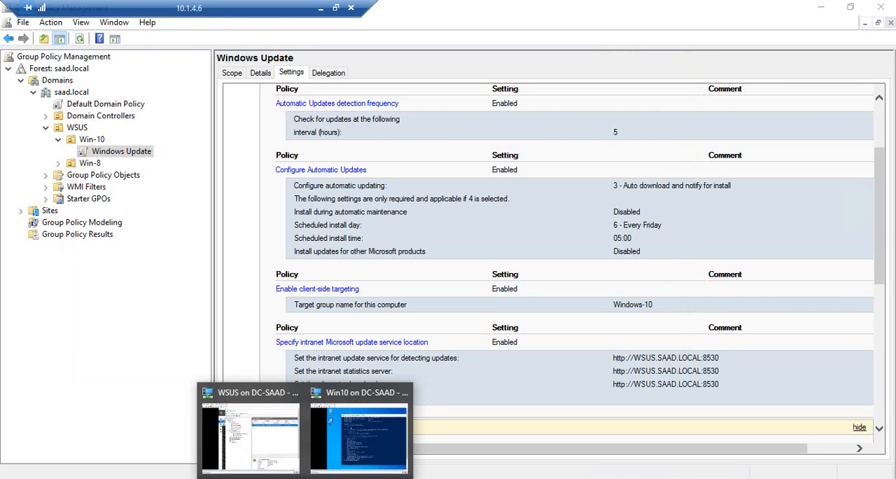
click(374, 430)
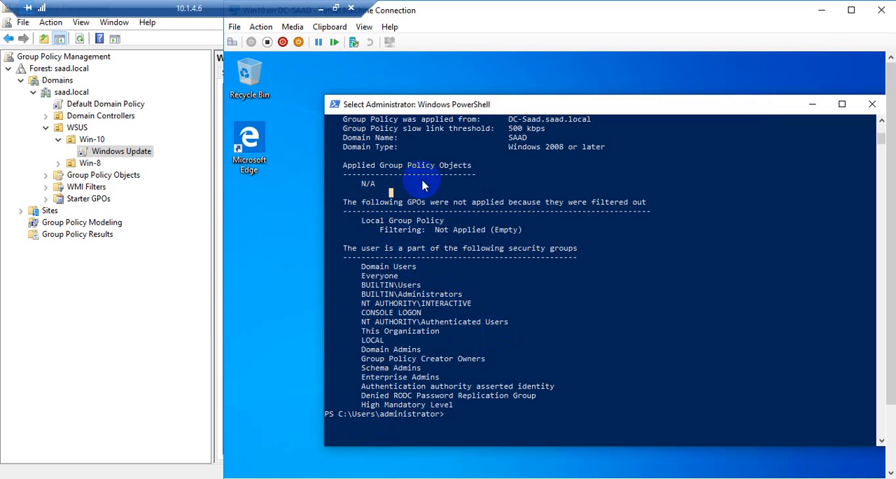
Step: Return to Group Policy Management, expand Group Policy Objects, and view the scope of the Windows Update GPO
click(45, 175)
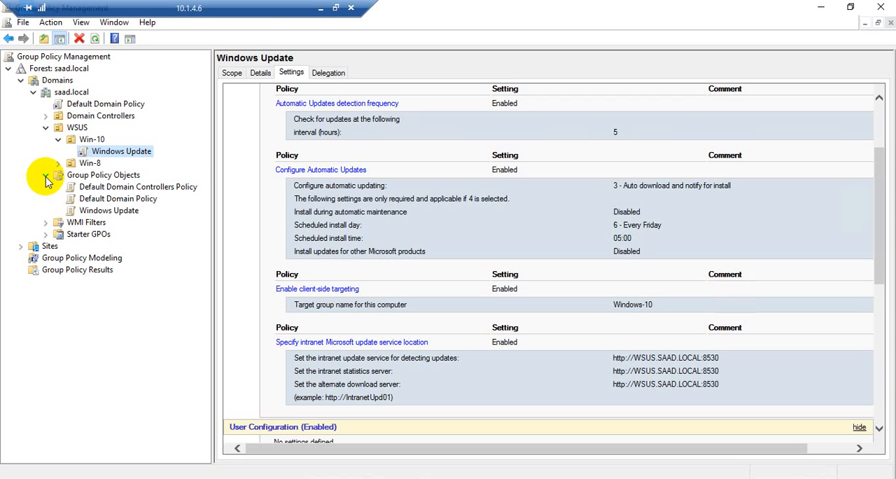
click(81, 212)
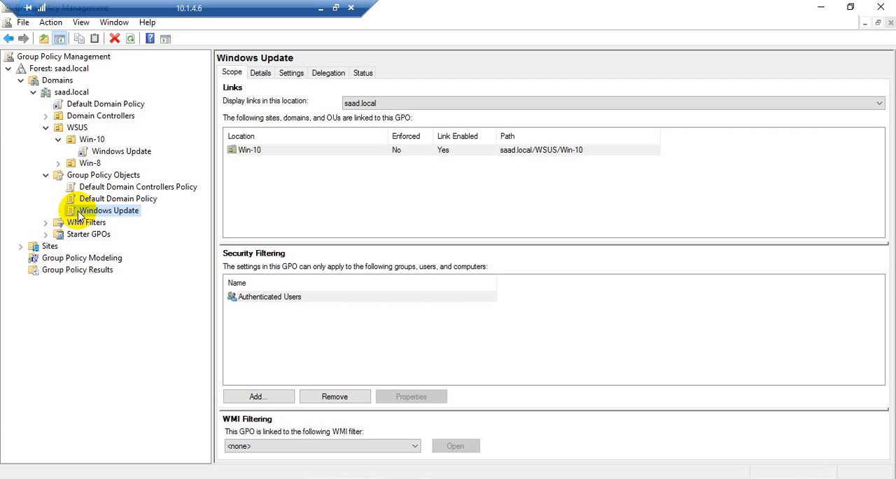
right_click(79, 214)
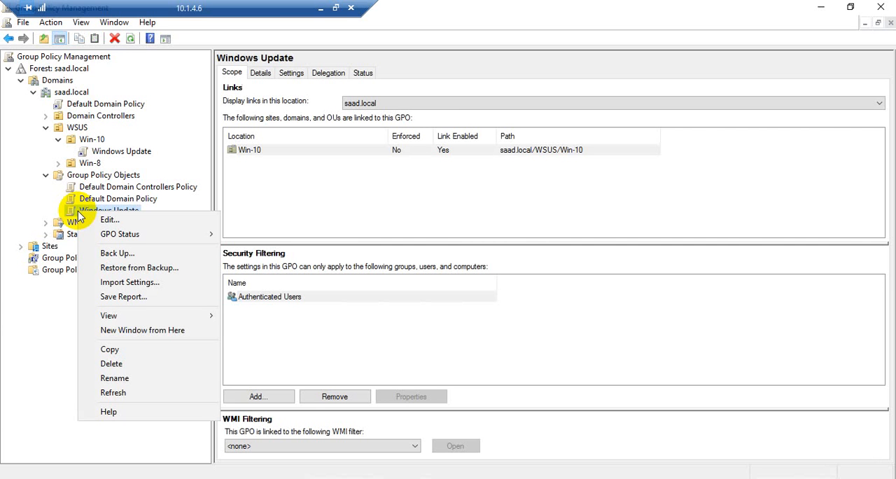
click(56, 309)
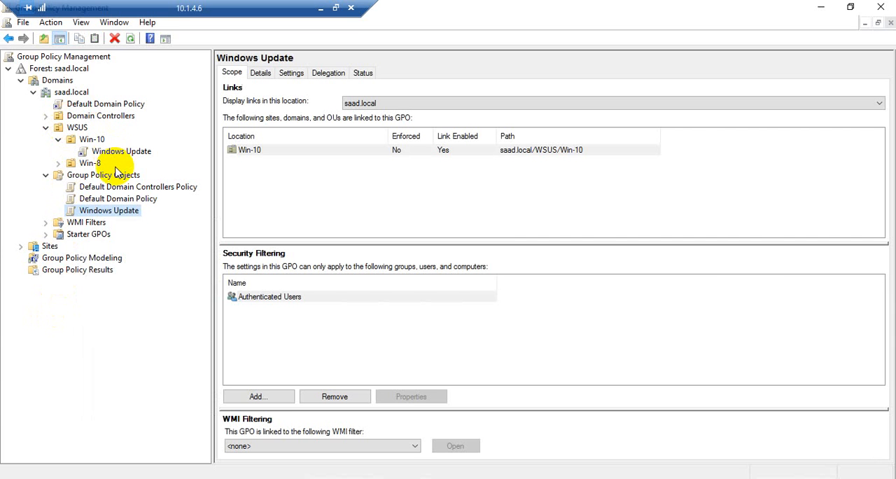
Step: Link the existing Windows Update GPO to the saad.local domain
click(56, 94)
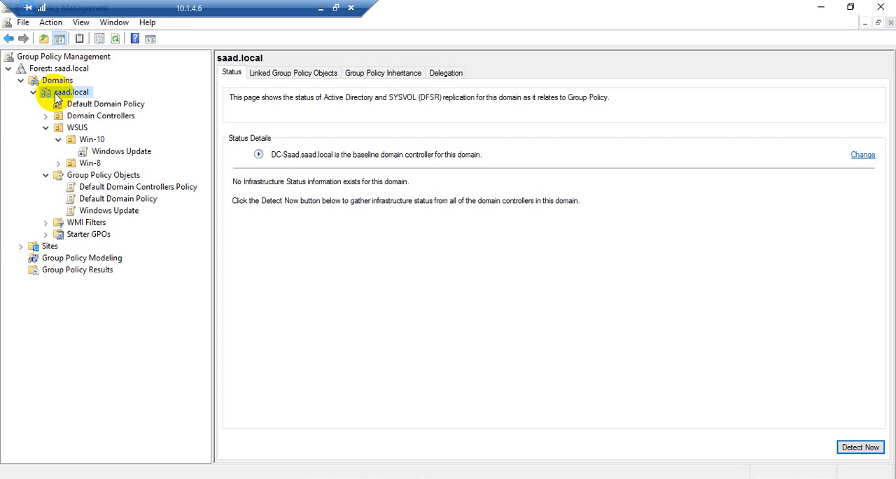
right_click(56, 98)
click(94, 116)
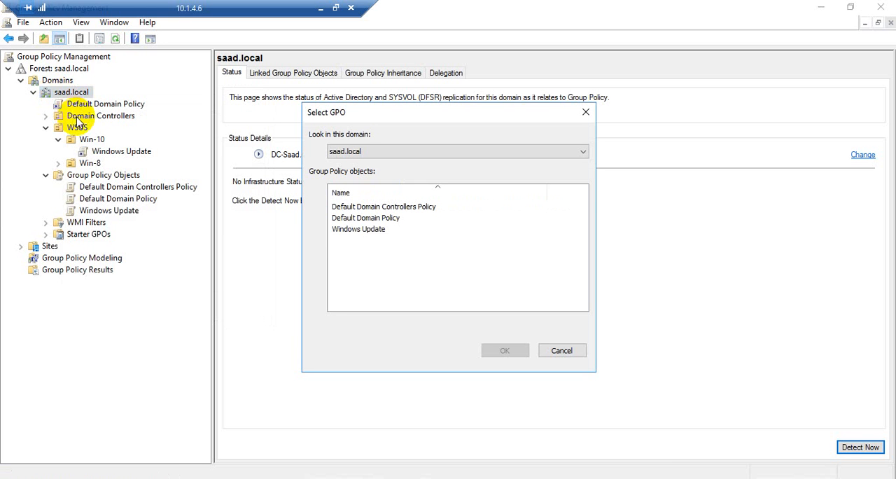
click(342, 231)
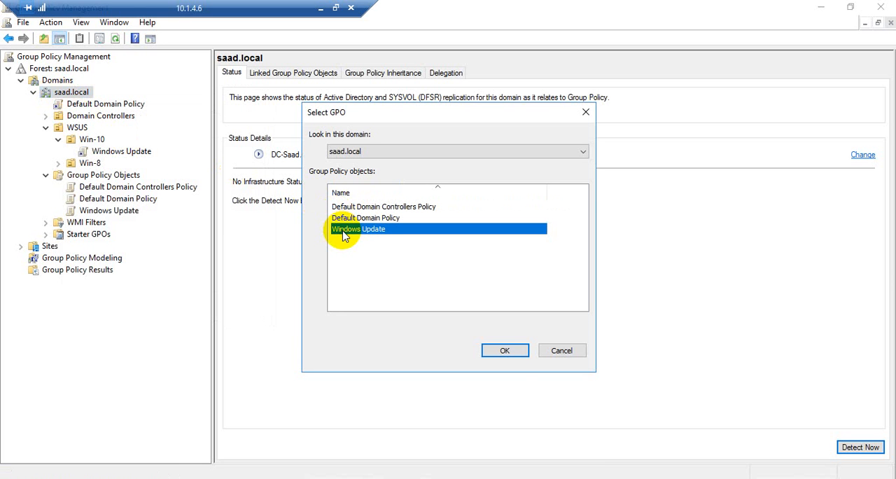
click(501, 352)
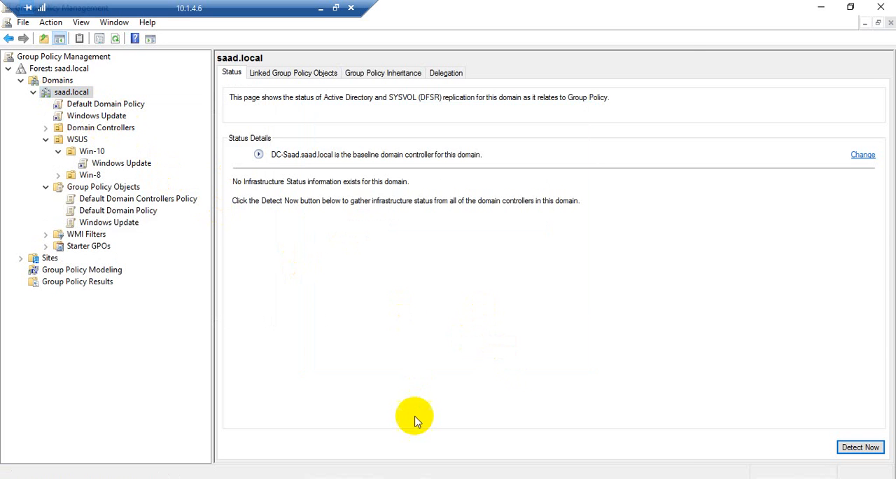
Step: Run gpupdate /force again in the domain controller's administrator Command Prompt and move its window clear of the policy tree
click(414, 477)
key(Up)
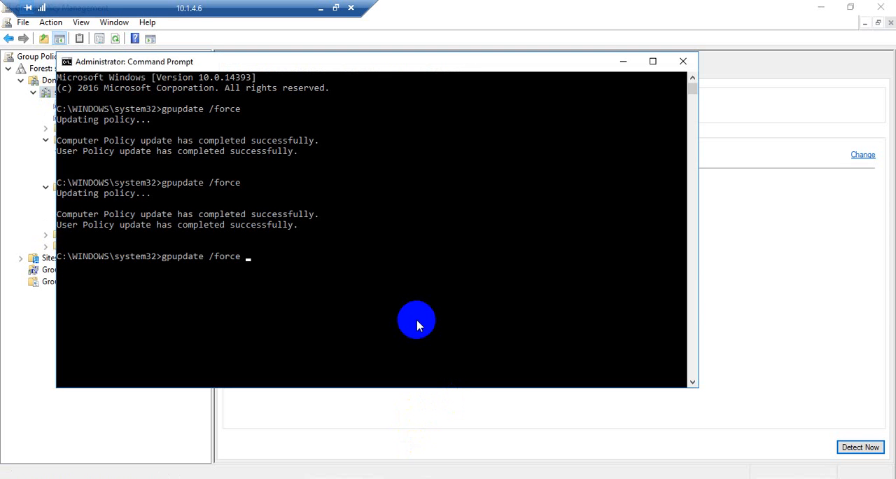
key(Return)
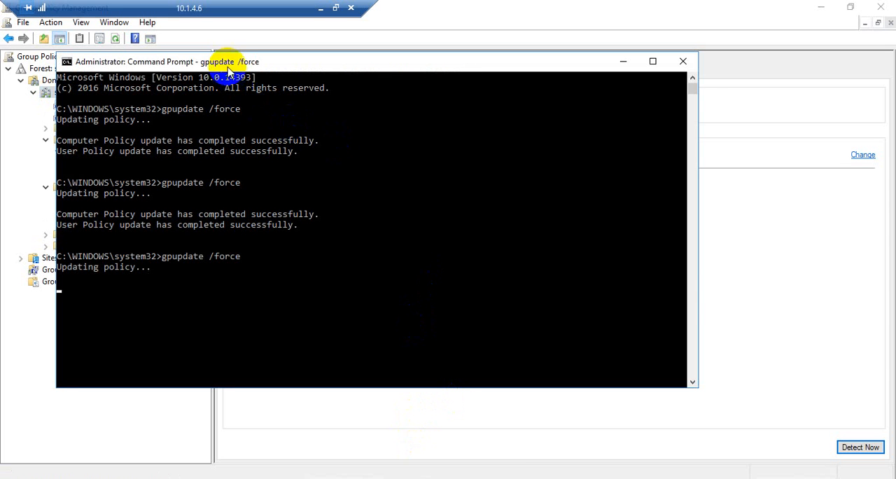
drag(227, 64, 402, 89)
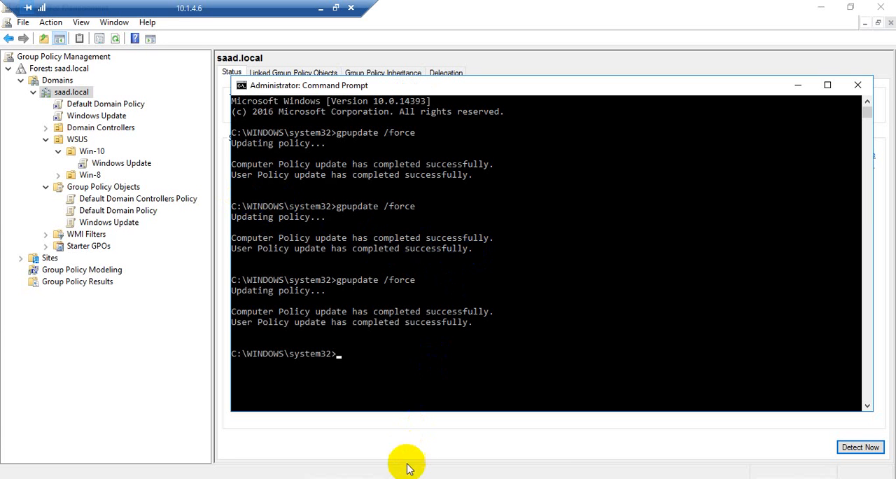
Step: Switch to the Win10 virtual machine and force a policy refresh in PowerShell with gpupdate /force
click(356, 409)
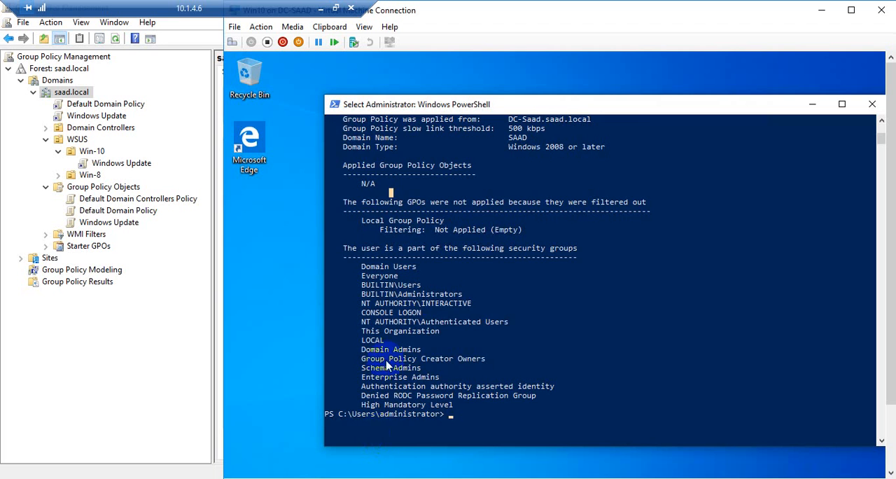
scroll(499, 322, down, 3)
key(Escape)
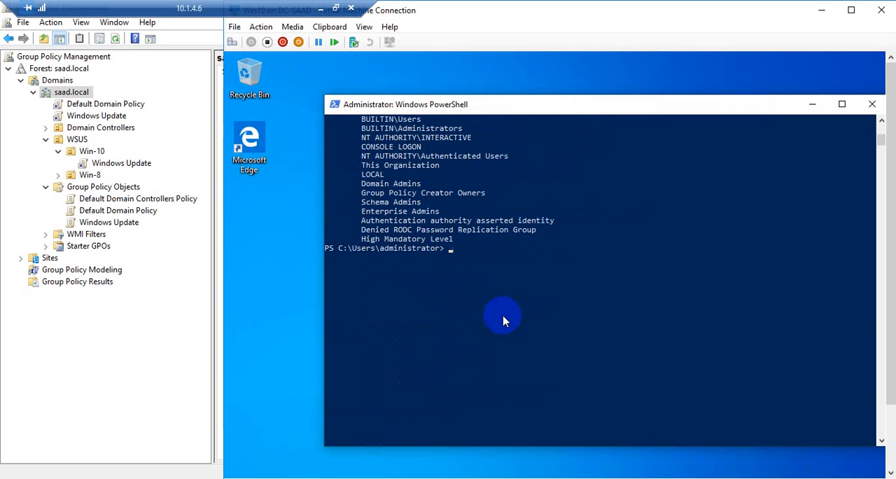
text(gpresult.exe /r)
key(Up)
key(Return)
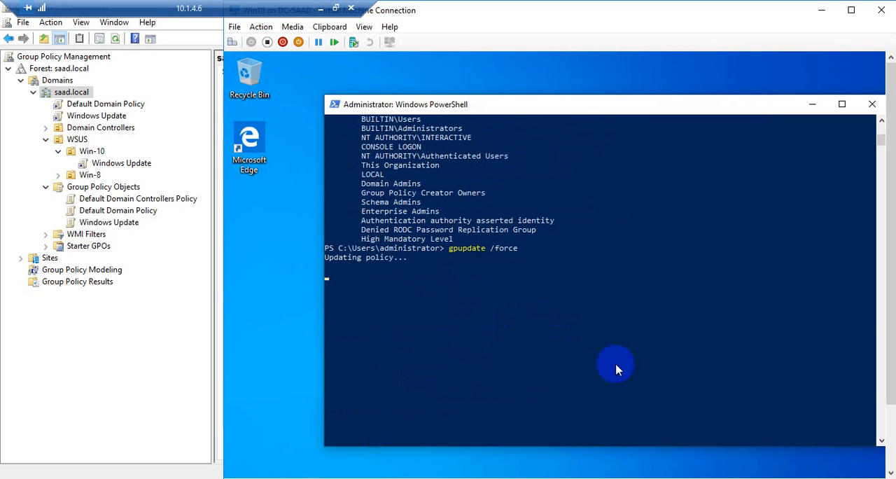
Step: Generate a fresh policy results report on Win10 with gpresult.exe /r
click(465, 305)
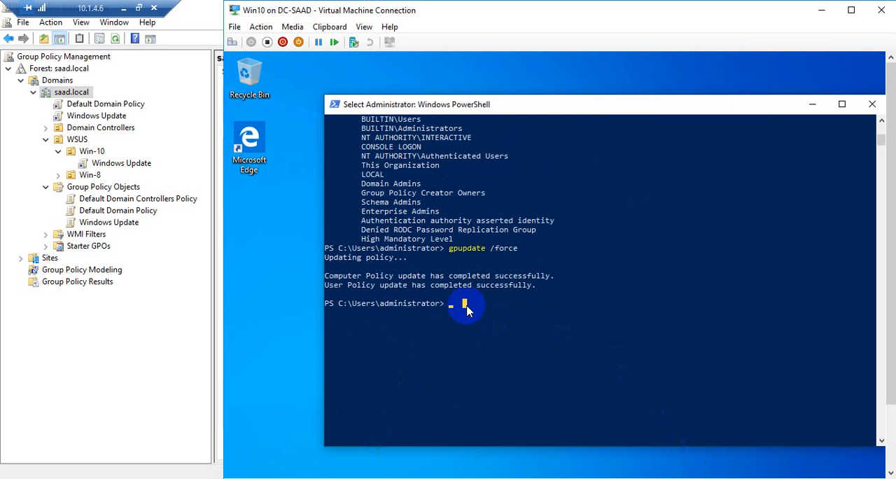
key(Up)
key(Up)
key(Return)
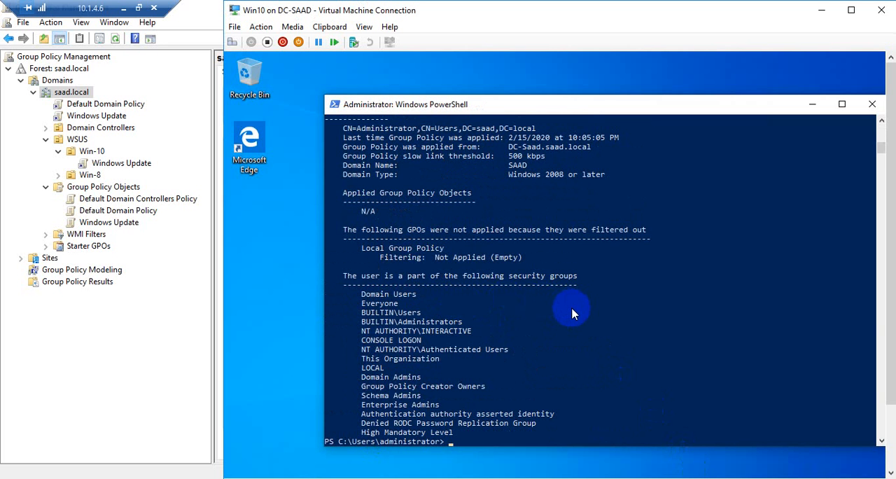
Step: Examine the new gpresult report's applied Group Policy Objects for the user and the computer, looking for the Windows Update entries
drag(352, 208, 384, 212)
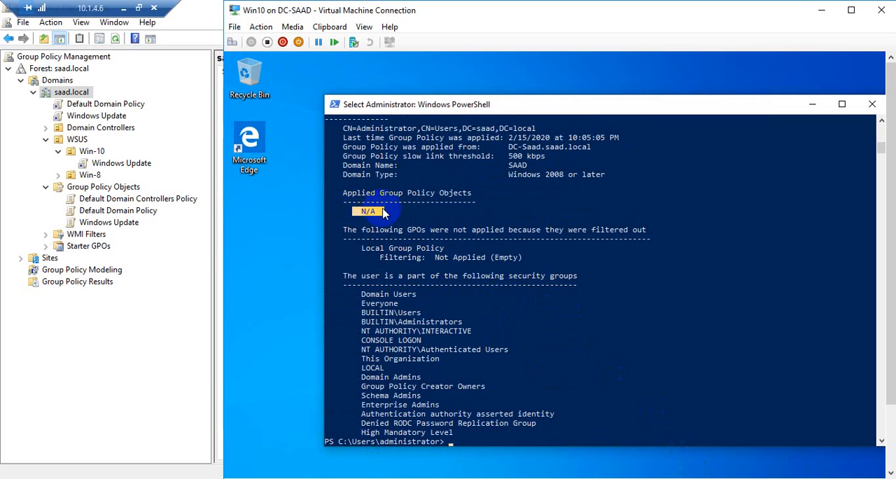
click(385, 212)
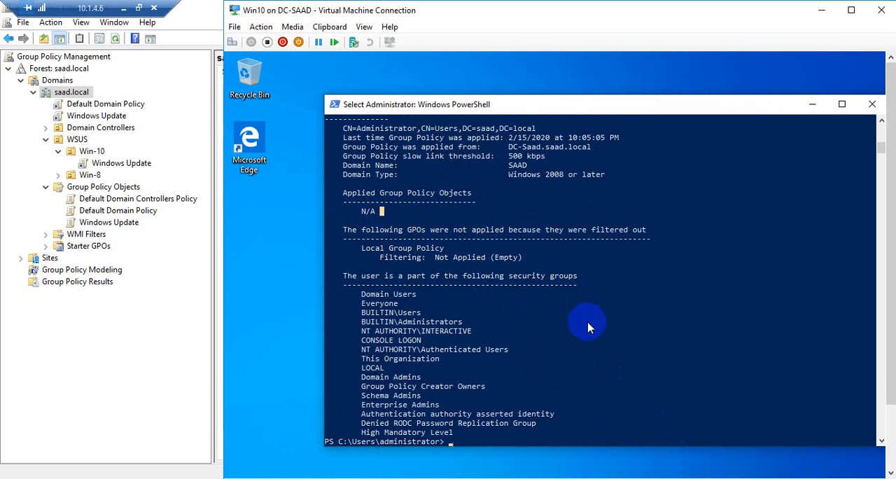
scroll(588, 327, down, 2)
scroll(590, 331, down, 2)
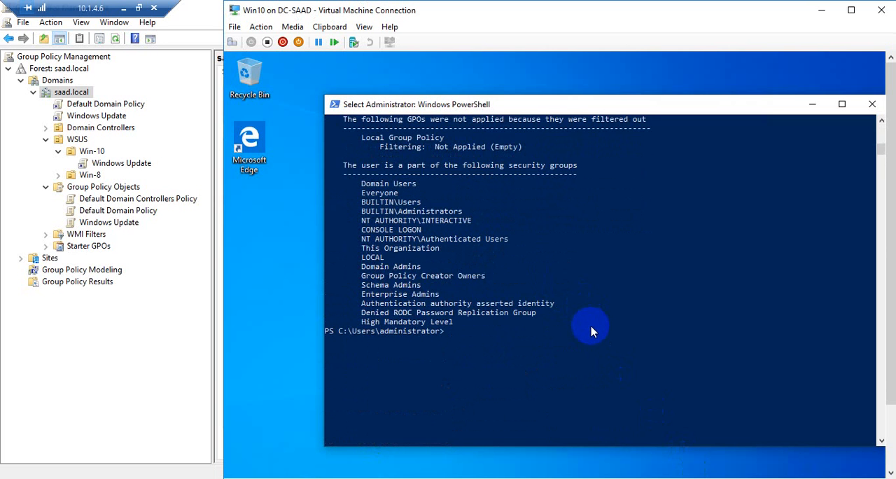
scroll(590, 331, up, 6)
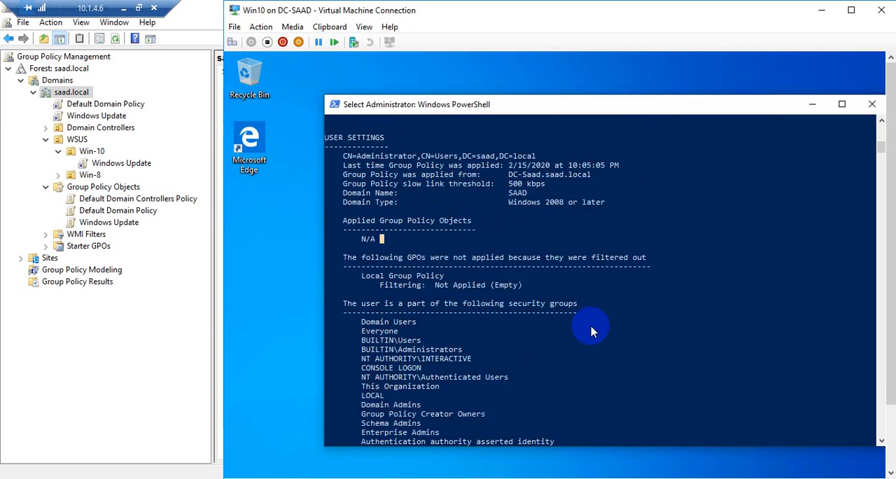
scroll(591, 330, up, 7)
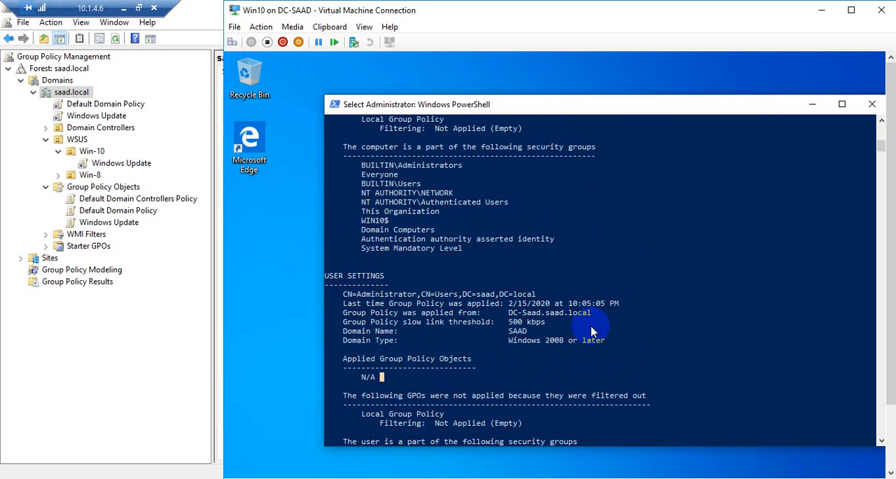
scroll(590, 330, up, 2)
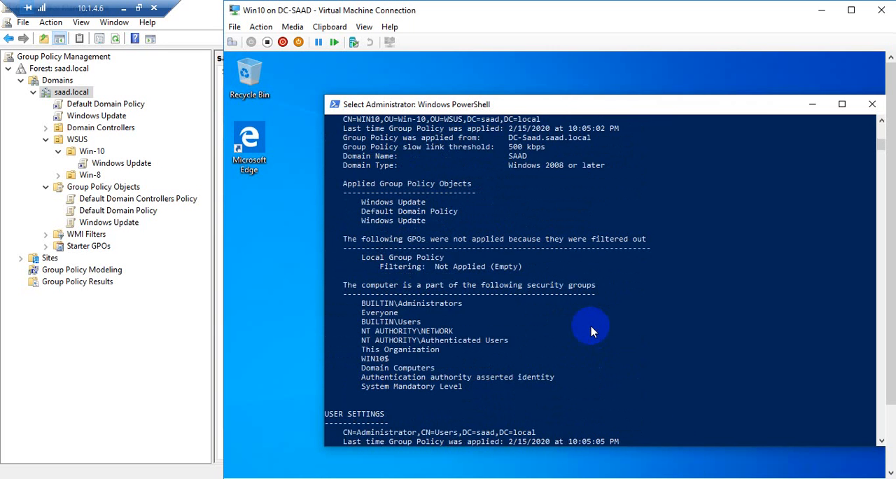
scroll(590, 330, up, 2)
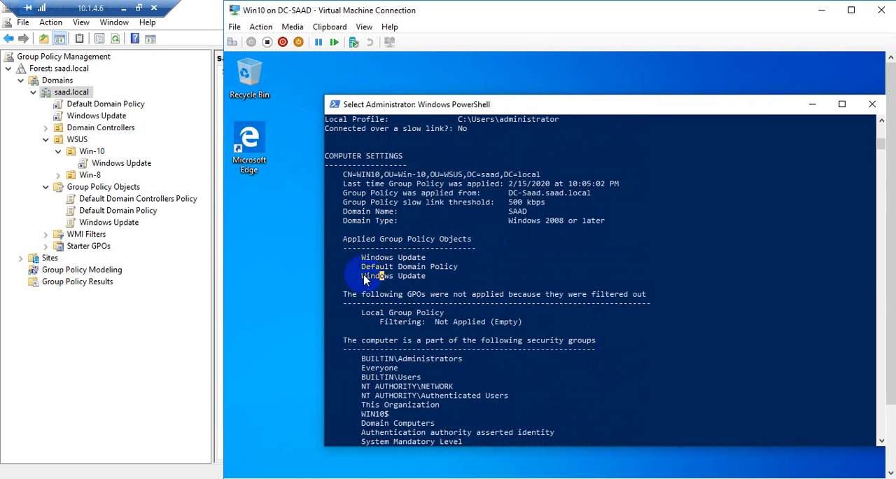
mouse_move(364, 280)
mouse_down()
mouse_move(427, 279)
mouse_move(357, 278)
mouse_up()
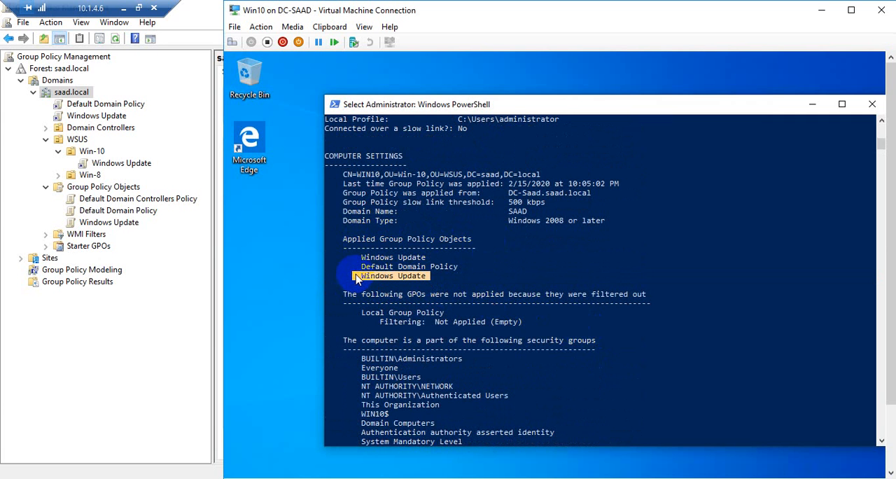
click(375, 276)
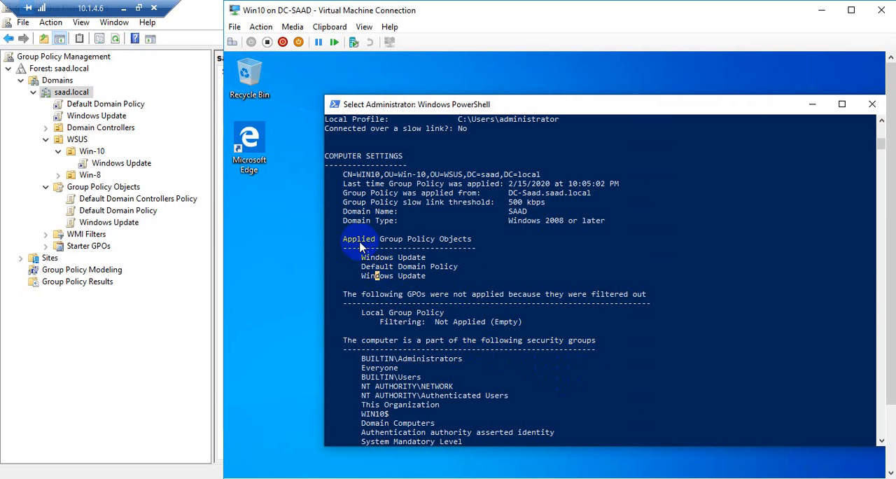
drag(434, 276, 356, 277)
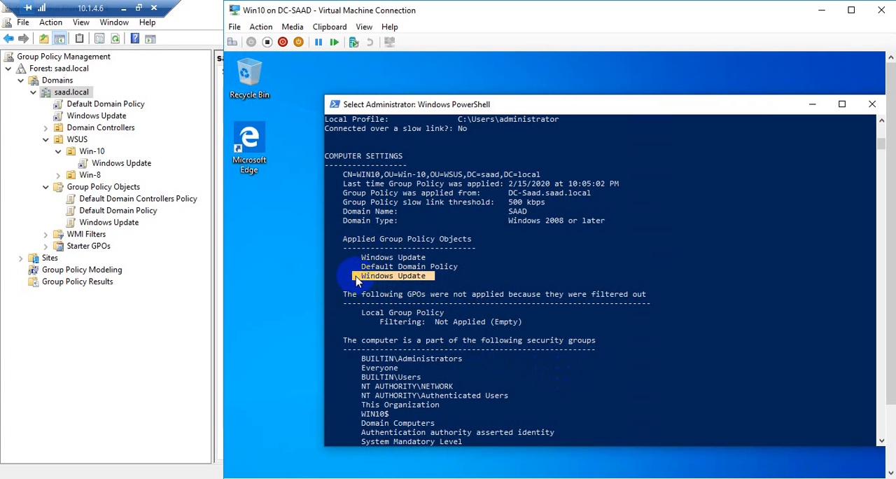
click(356, 278)
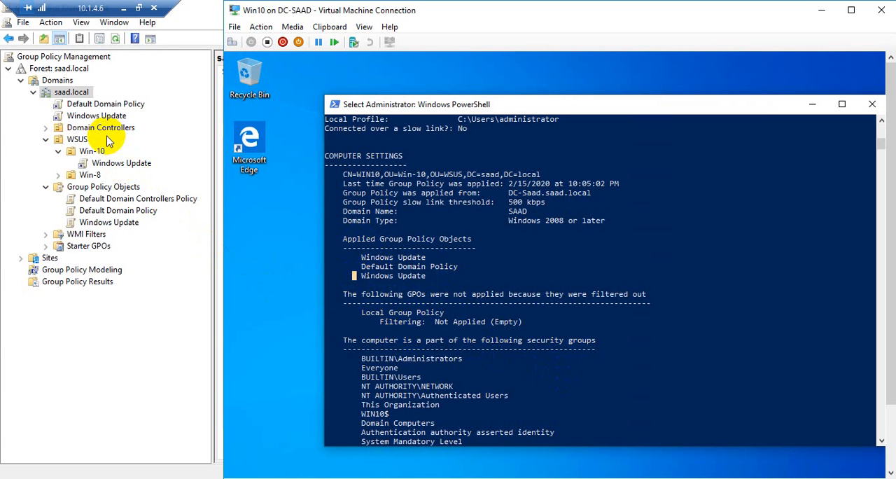
Step: Review the scope of the Windows Update link under saad.local in Group Policy Management, and minimize the console
click(111, 116)
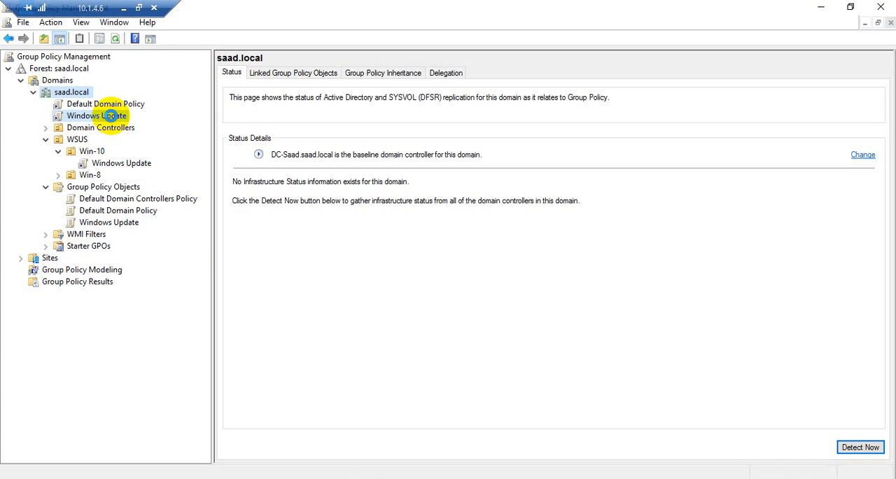
click(526, 272)
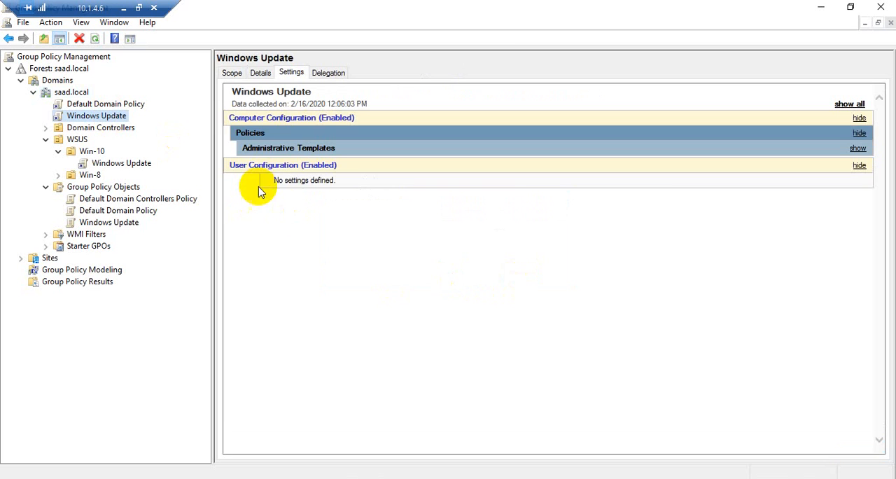
click(233, 73)
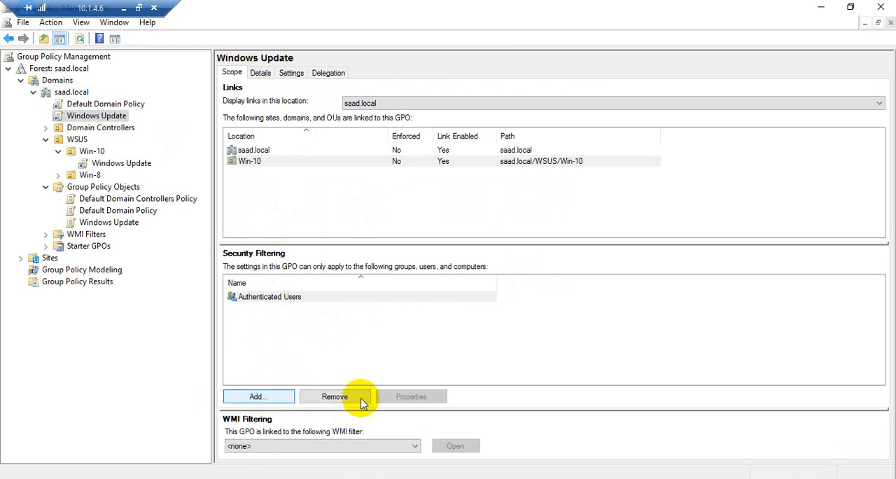
click(821, 8)
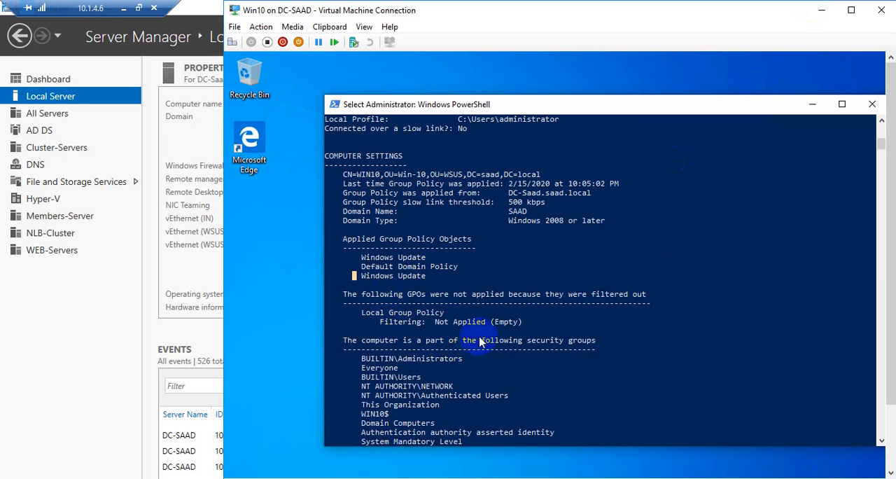
Step: Recheck the gpresult report on Win10 from the computer's applied policies through the user settings
drag(366, 266, 482, 278)
scroll(483, 280, down, 8)
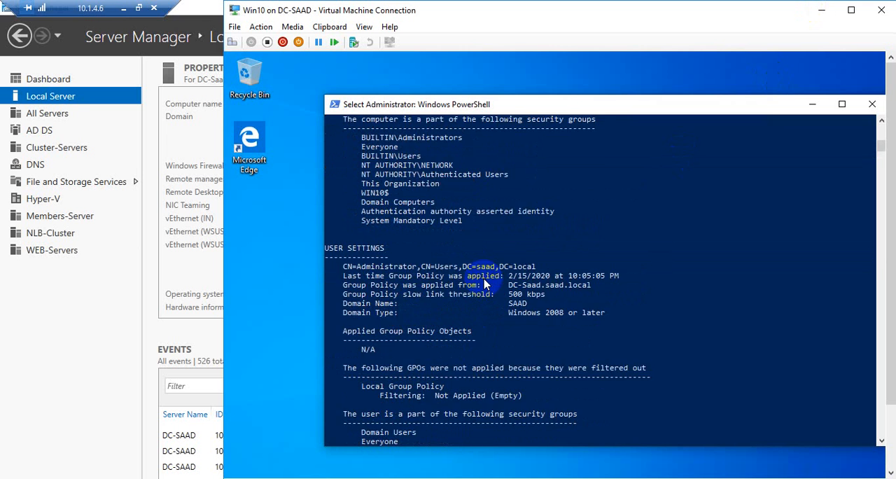
scroll(484, 283, down, 9)
scroll(484, 283, up, 6)
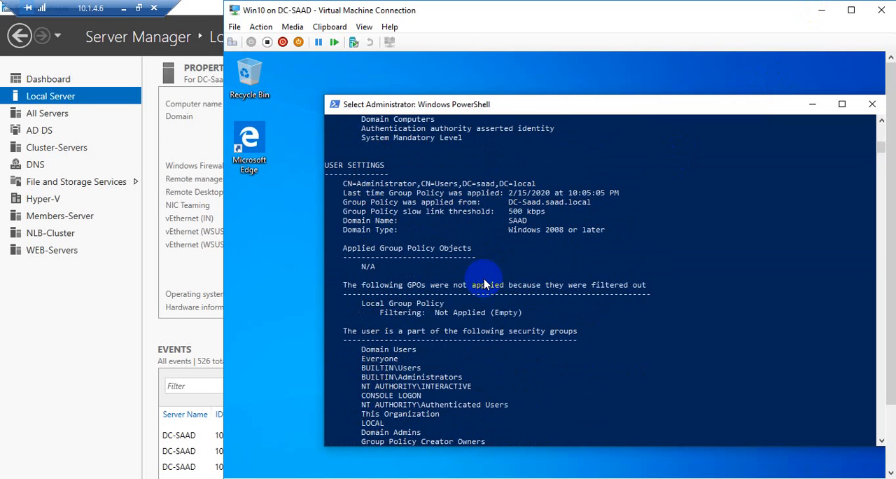
Step: Review the Applied Group Policy Objects under Computer Settings in the latest gpresult report on Win10
scroll(484, 283, up, 2)
scroll(484, 283, up, 8)
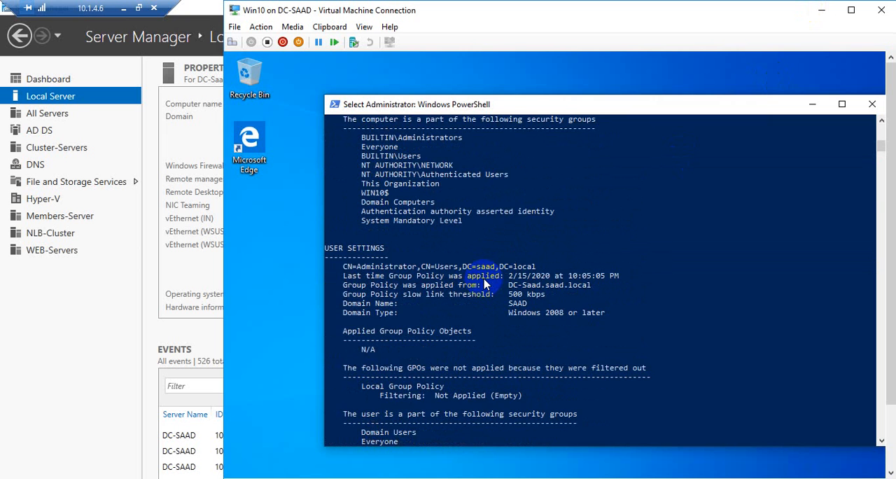
scroll(487, 280, up, 1)
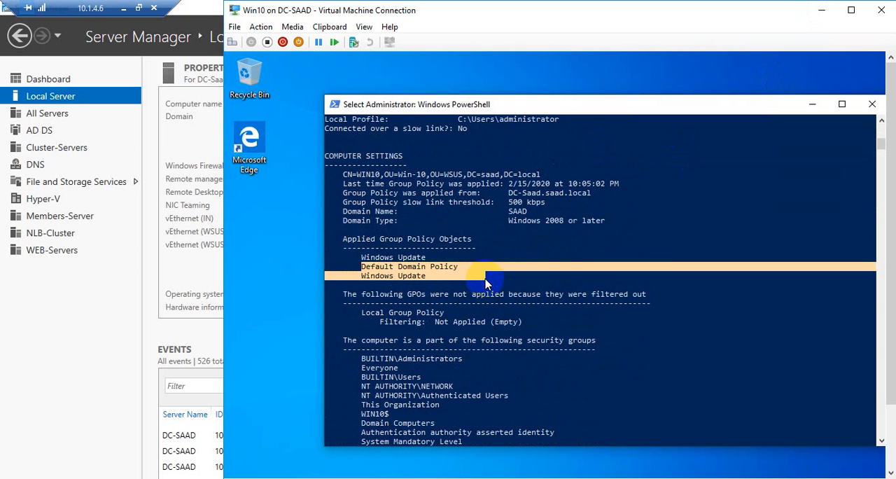
drag(329, 155, 397, 168)
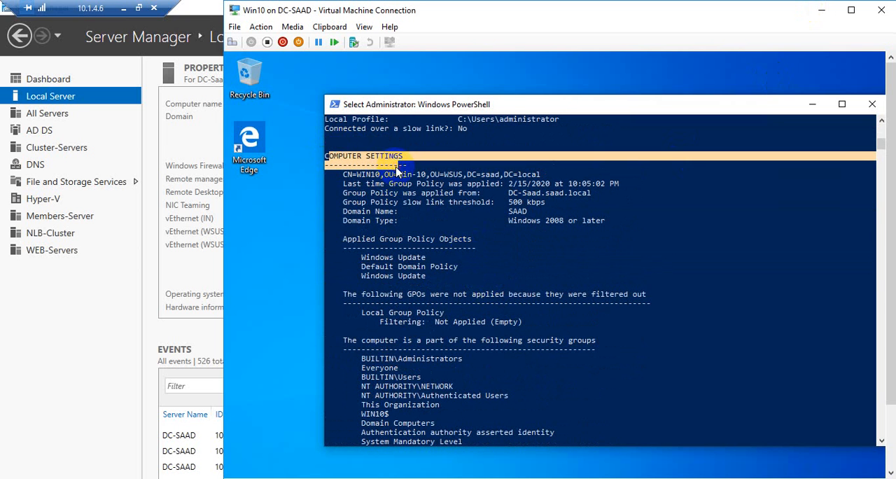
click(418, 277)
drag(439, 284, 344, 239)
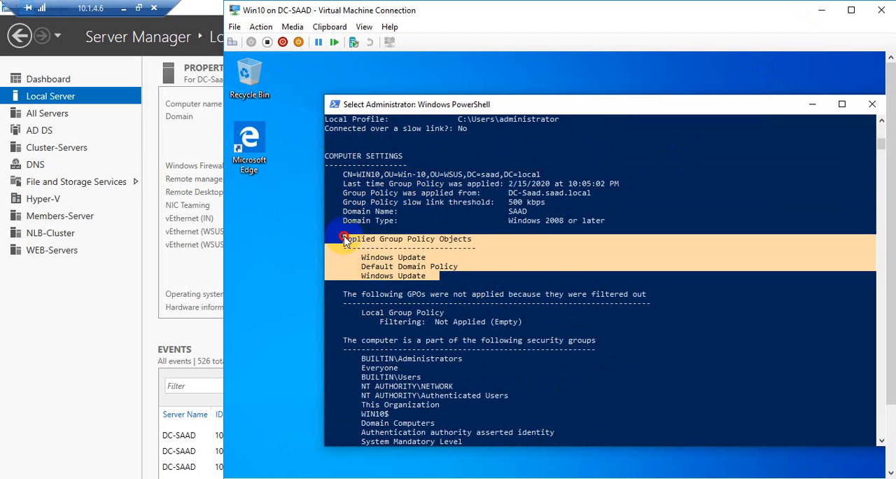
click(460, 285)
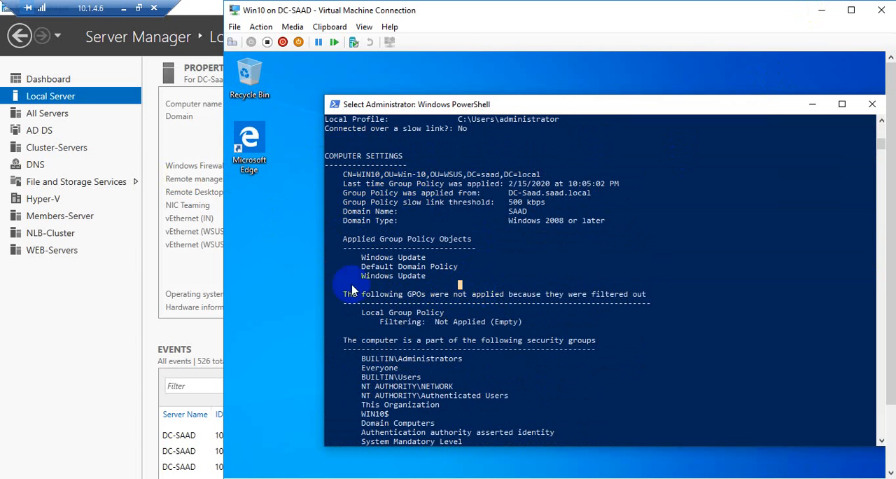
Step: Display the settings report of the Windows Update GPO in Group Policy Management, and return to the Win10 virtual machine
click(88, 294)
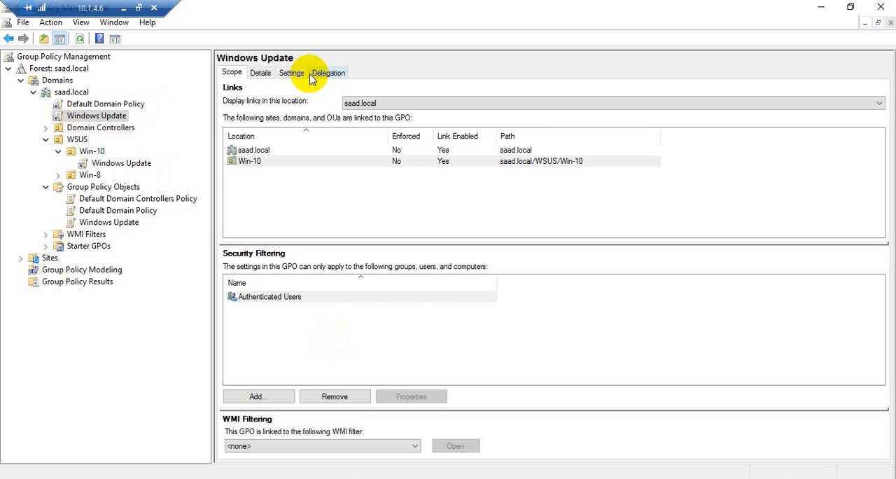
click(294, 73)
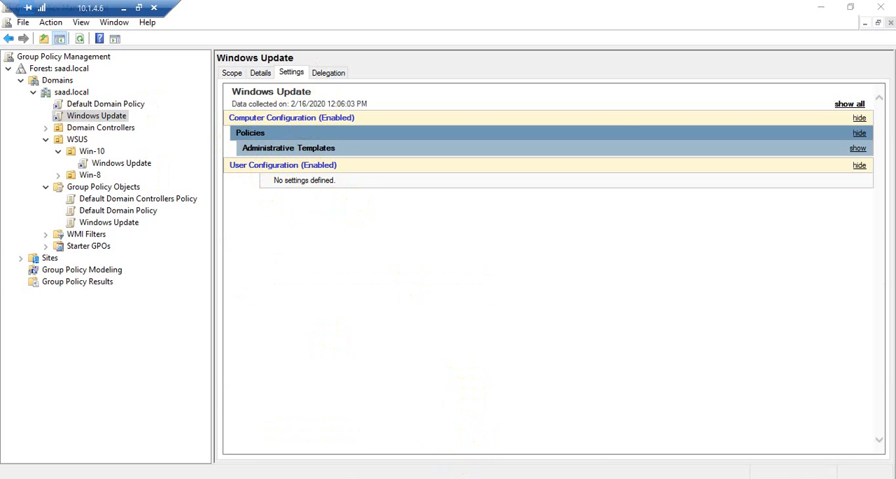
click(394, 446)
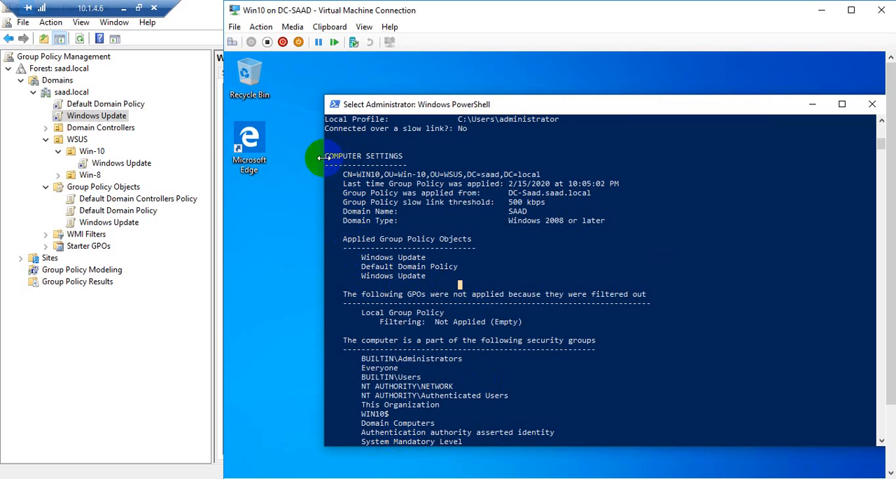
Step: Compare the applied Group Policy Objects under Computer Settings with those under User Settings in the gpresult report
drag(324, 157, 413, 166)
drag(437, 280, 352, 241)
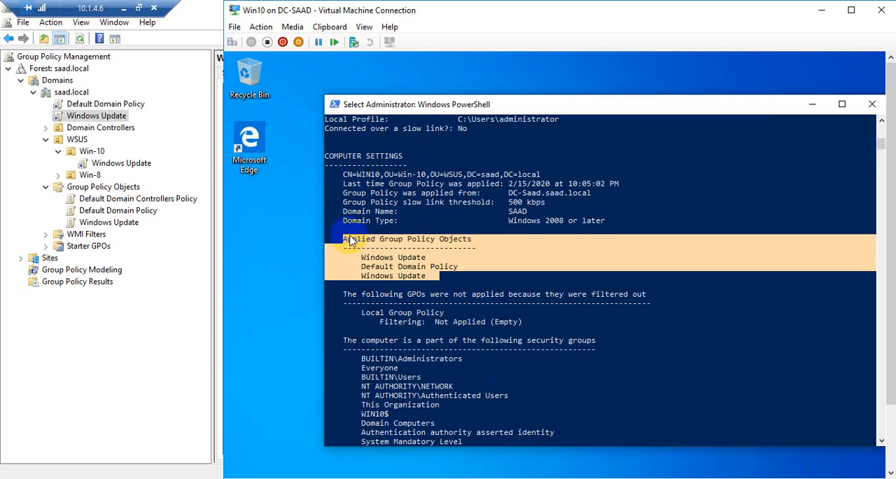
right_click(418, 278)
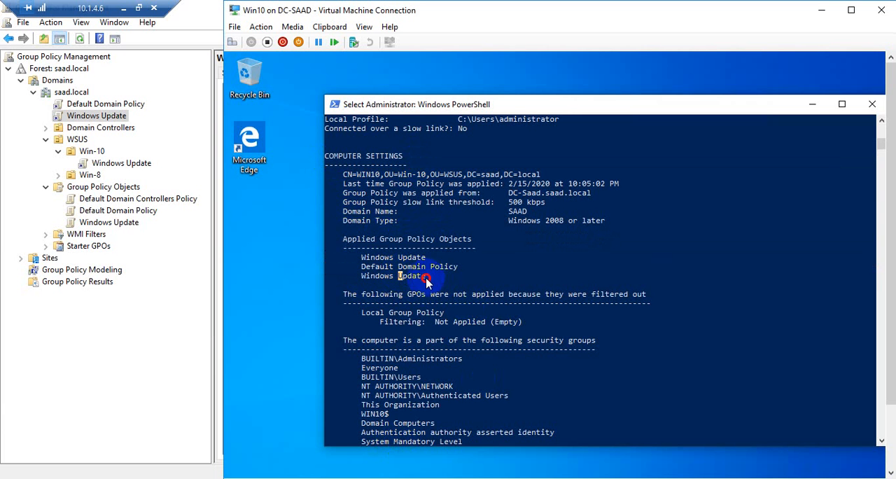
drag(425, 280, 340, 237)
right_click(424, 295)
scroll(482, 338, down, 3)
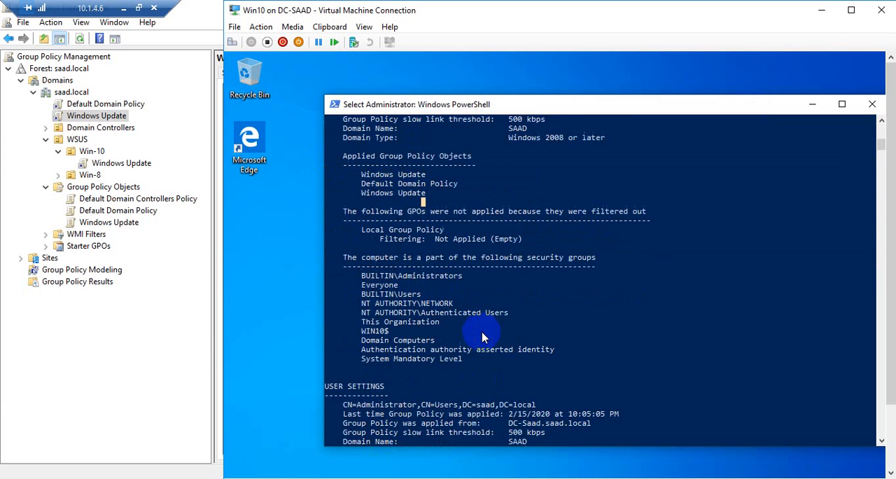
scroll(482, 338, down, 6)
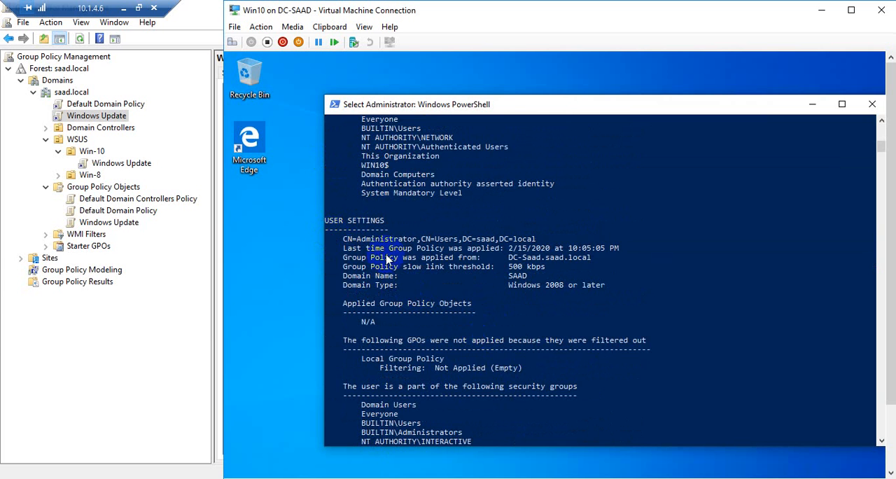
scroll(391, 289, down, 2)
drag(400, 266, 334, 273)
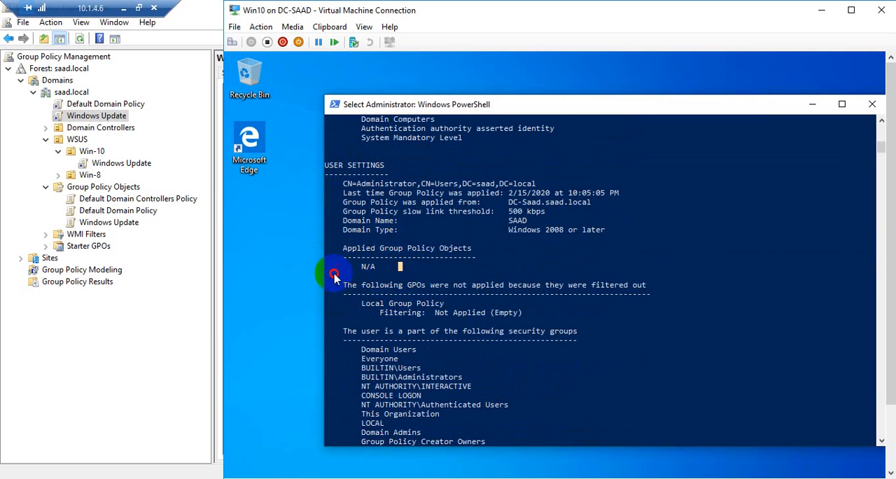
click(404, 274)
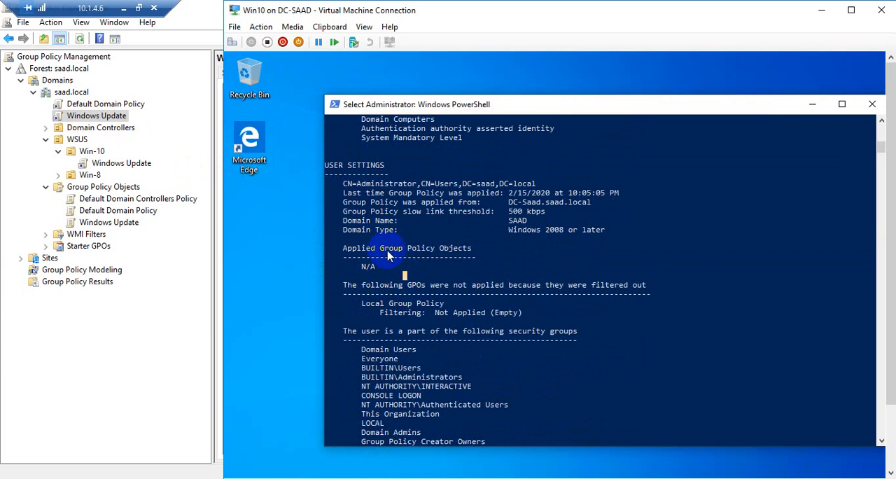
Step: Check the computer's applied policies in the earlier gpresult report against the Windows Update link under saad.local in Group Policy Management
scroll(441, 340, up, 15)
scroll(469, 283, up, 16)
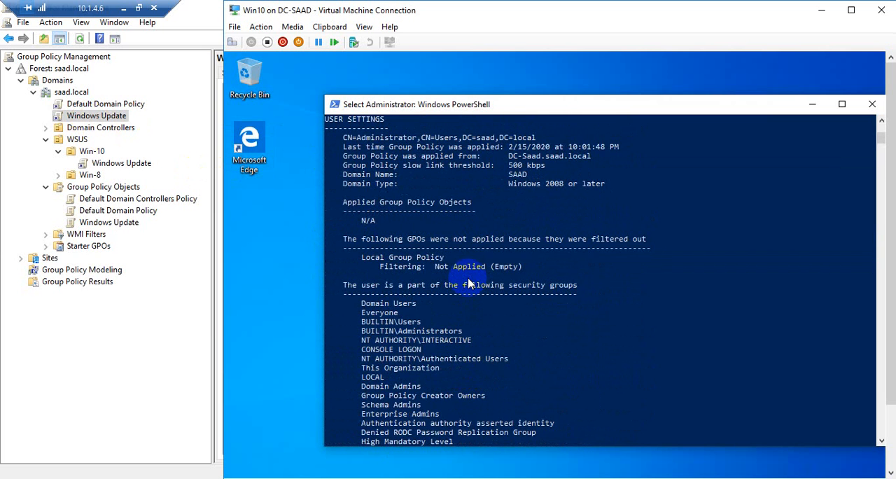
scroll(469, 283, up, 10)
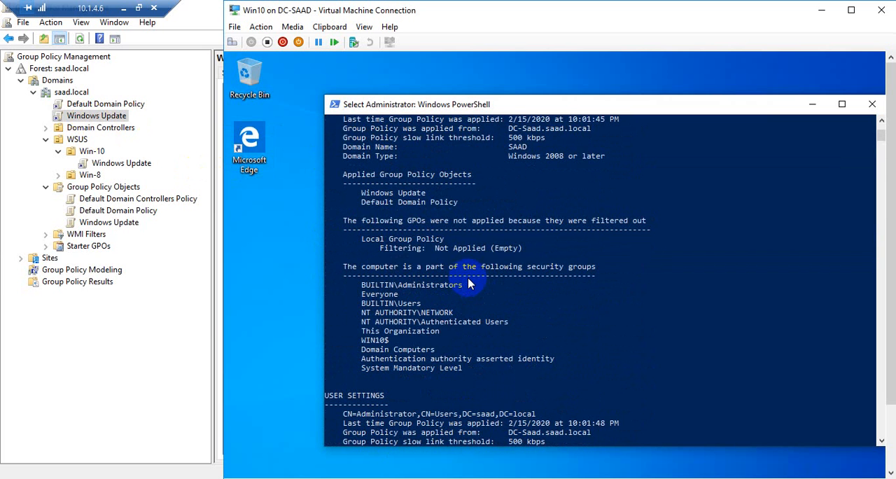
scroll(448, 223, up, 2)
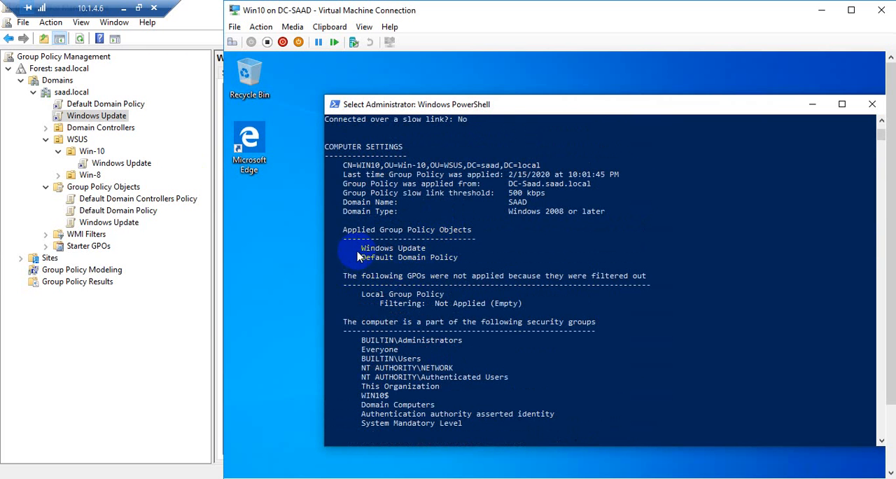
mouse_move(360, 249)
mouse_down()
mouse_move(427, 250)
mouse_move(361, 249)
mouse_up()
click(425, 250)
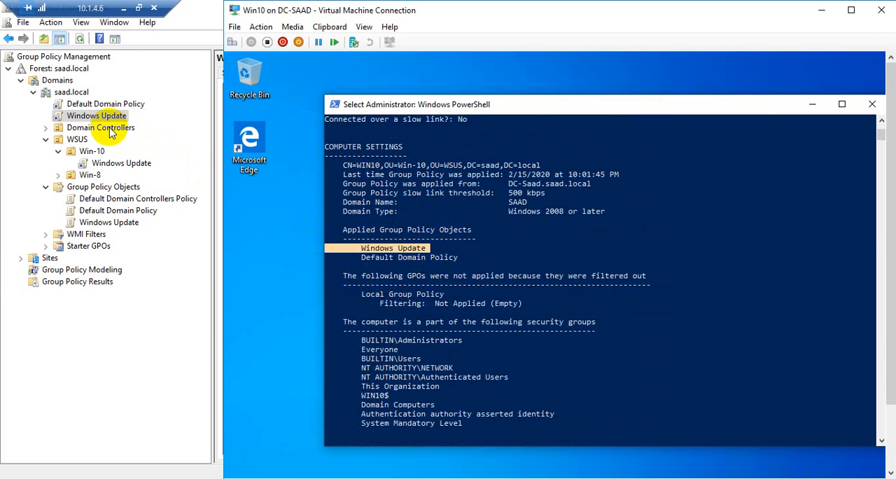
click(107, 116)
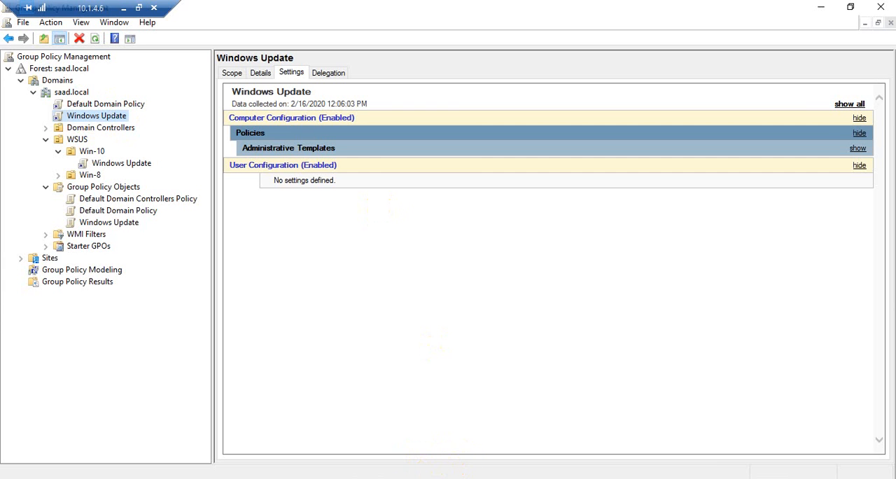
Step: Switch to the WSUS virtual machine, show it full screen, and sign in with the domain administrator account's password
mouse_move(306, 478)
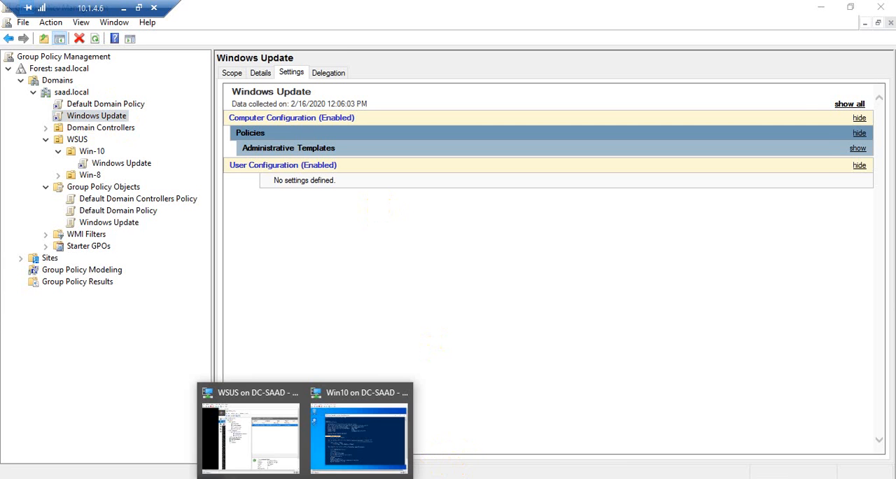
click(236, 430)
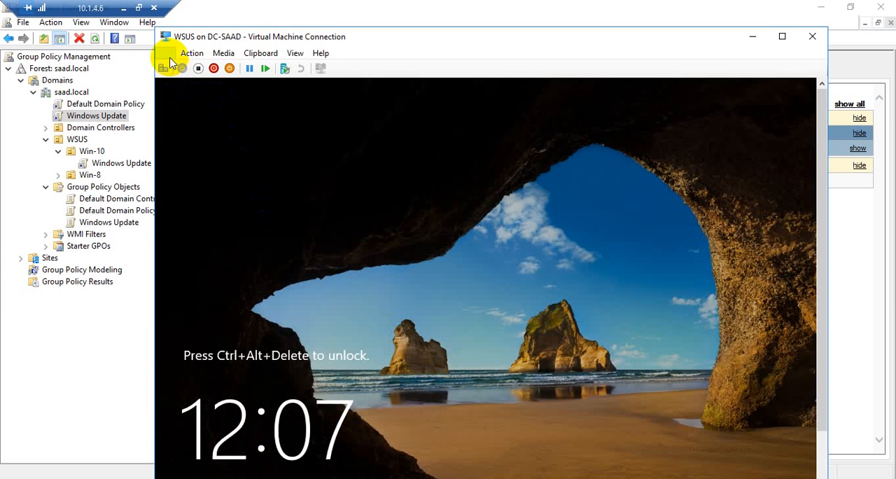
click(277, 152)
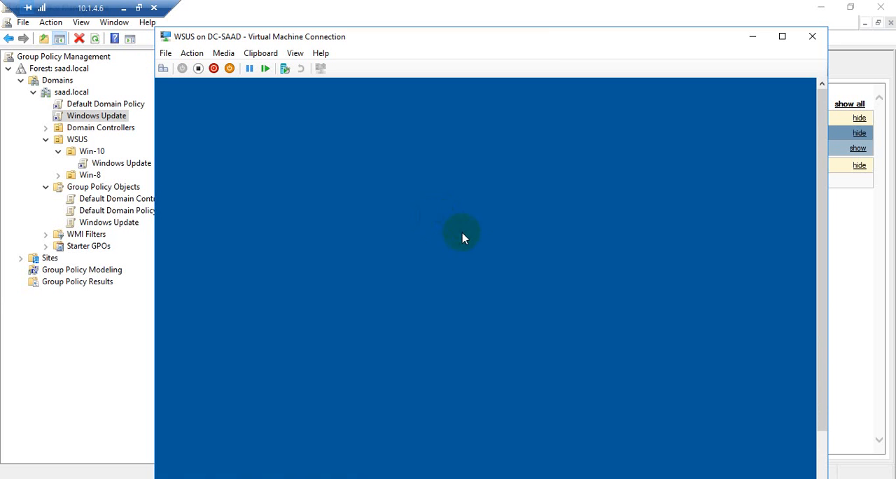
click(294, 53)
click(299, 64)
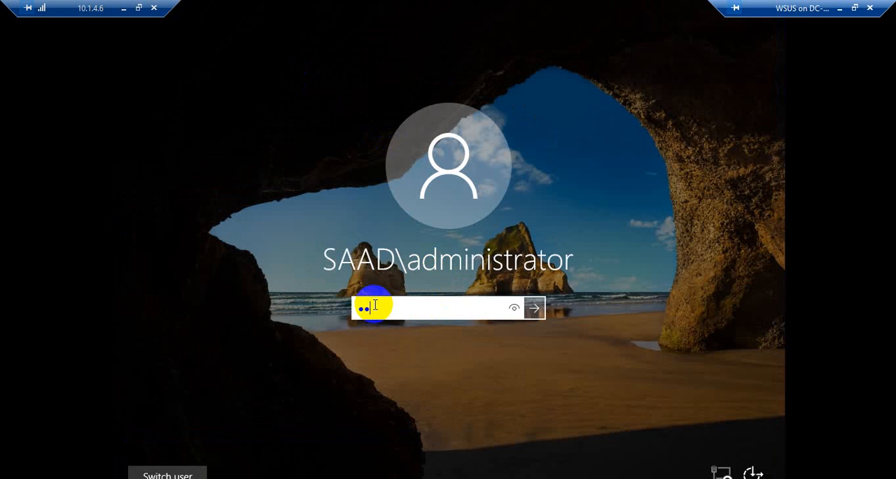
key(Return)
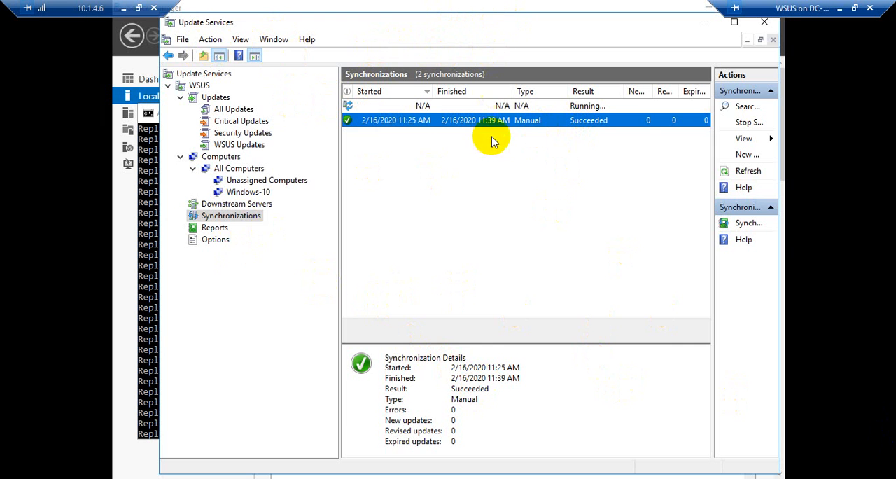
Step: Check the progress of the running WSUS synchronization, and refresh the Unassigned Computers list with status Any
click(535, 107)
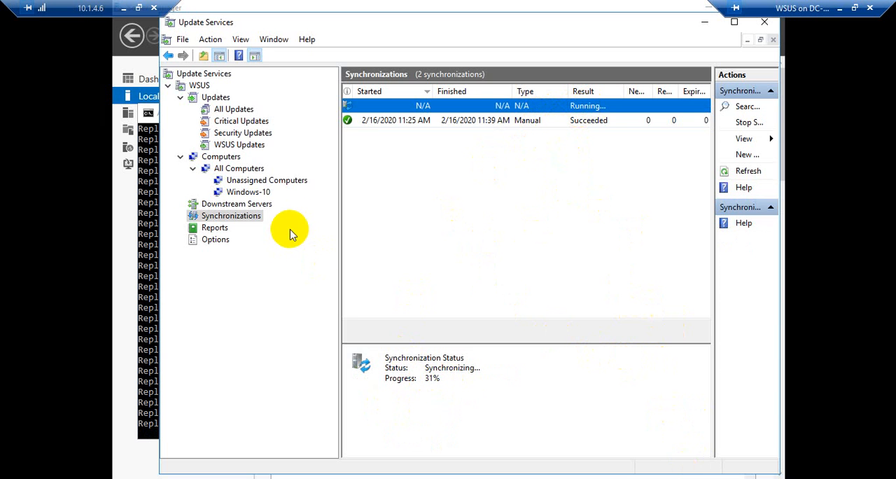
click(245, 181)
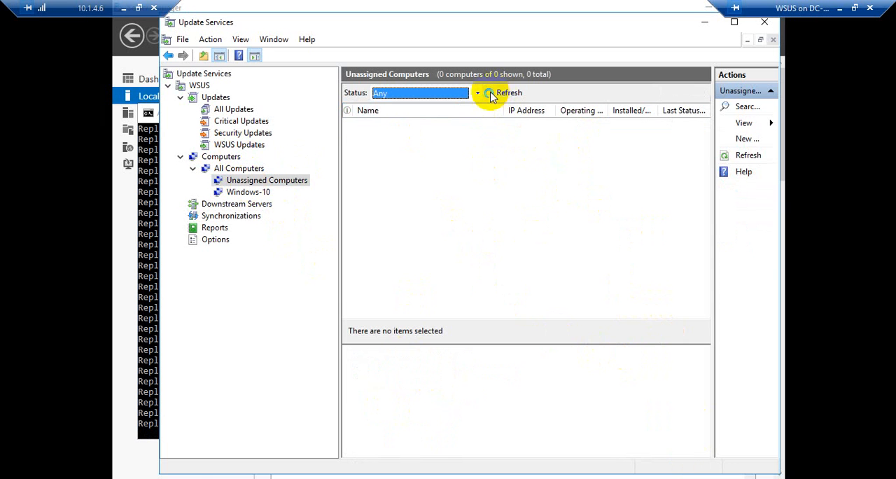
click(488, 93)
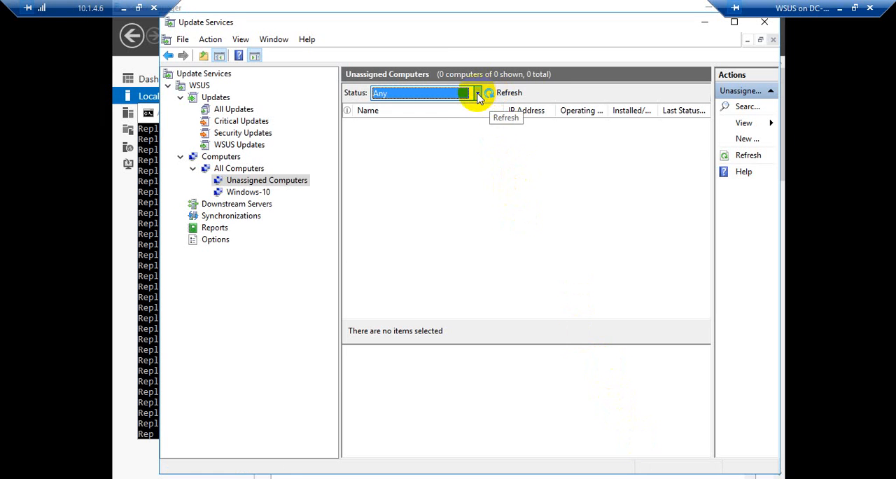
click(478, 97)
click(477, 93)
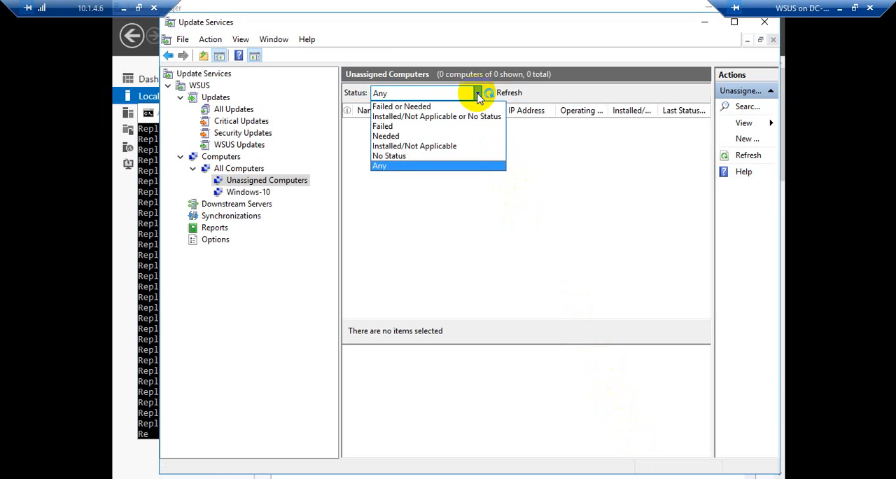
click(458, 166)
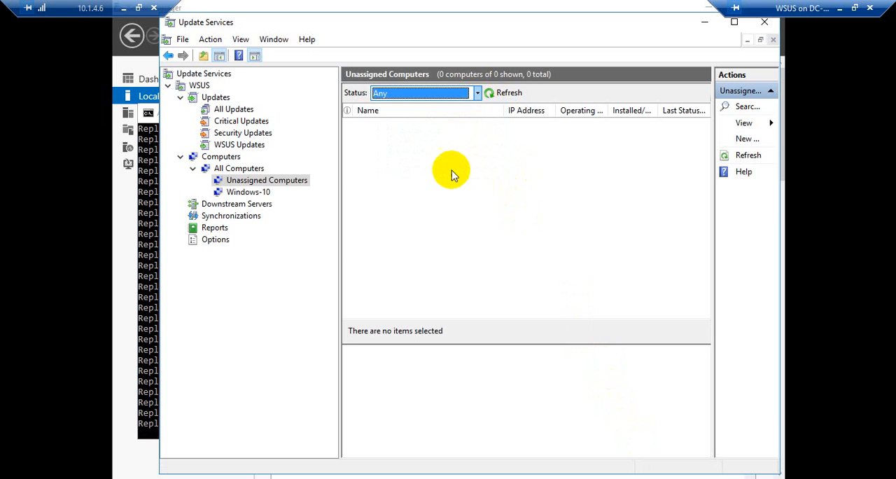
click(490, 93)
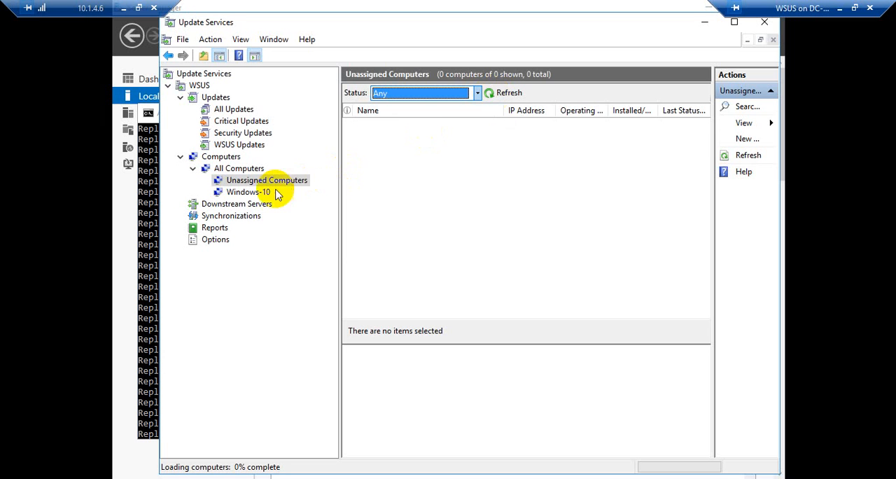
Step: Set the Windows-10 computer group's status filter to Any, and refresh its computer list
click(228, 193)
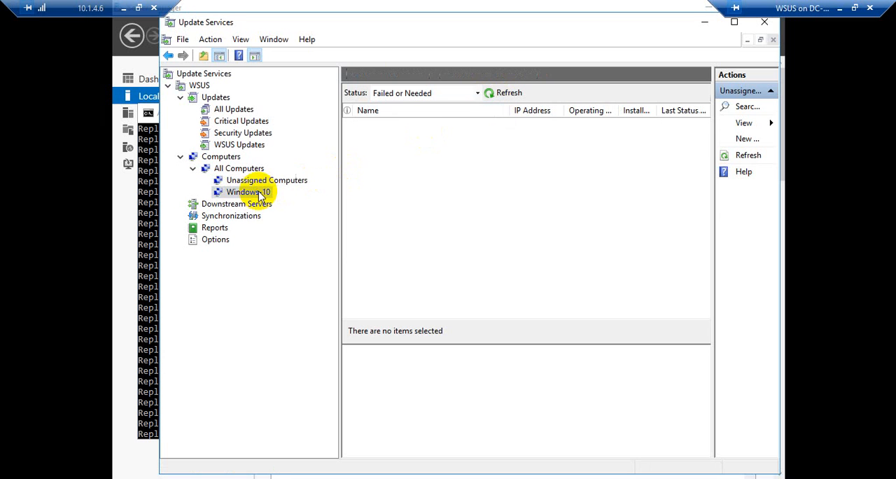
click(477, 94)
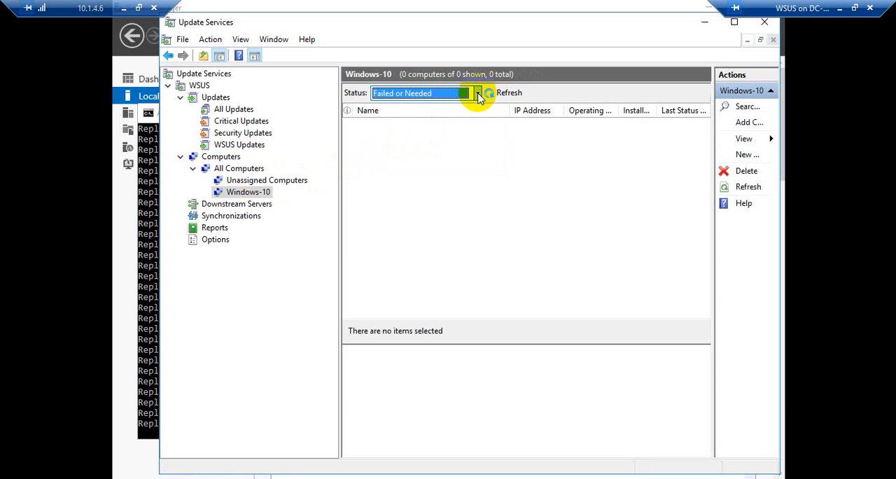
click(478, 94)
click(384, 168)
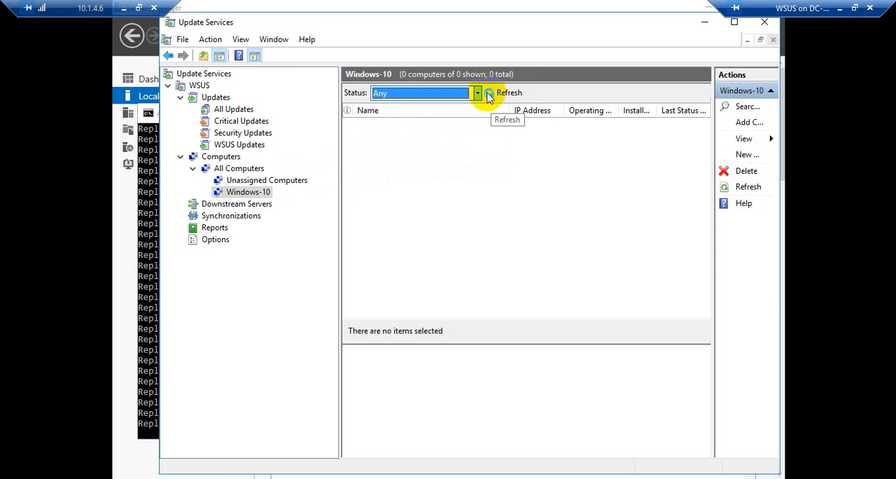
click(492, 93)
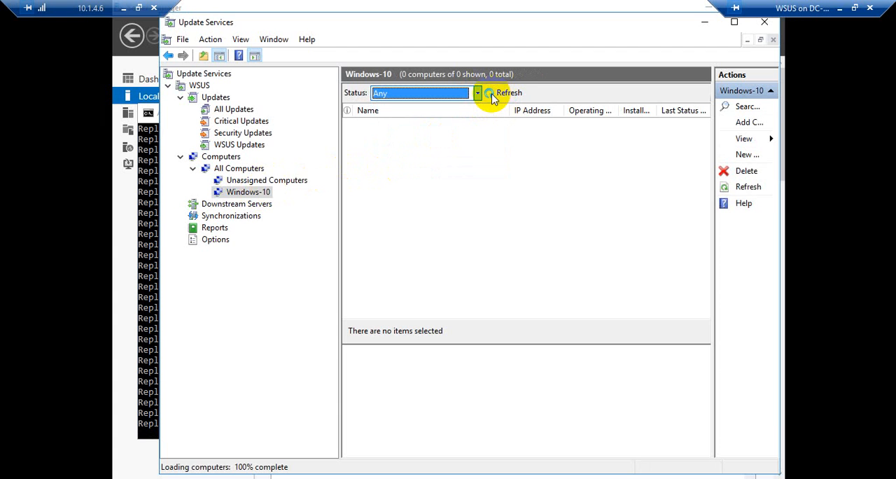
click(489, 94)
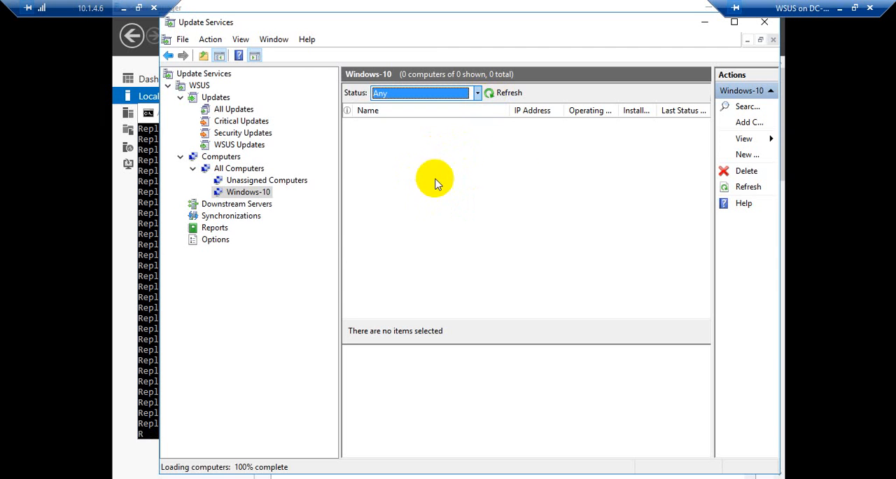
click(492, 94)
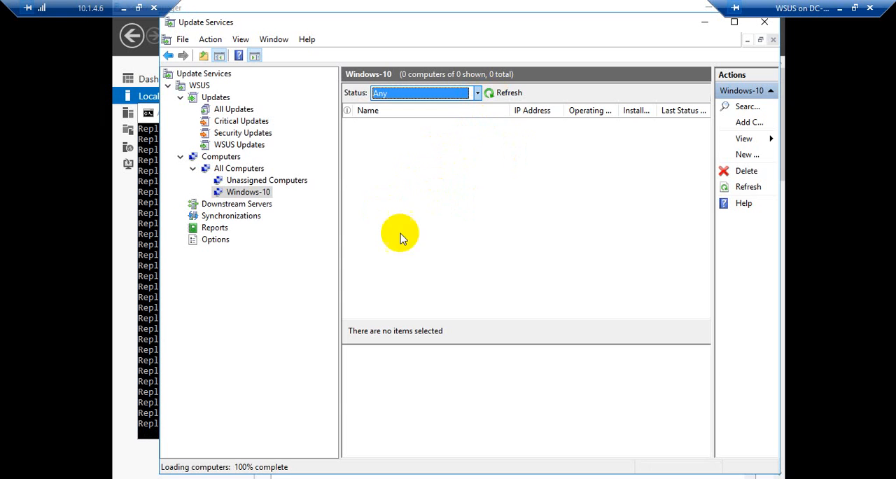
Step: Recheck the WSUS computer status overview and Windows-10 group, and view the running synchronization's progress
click(219, 157)
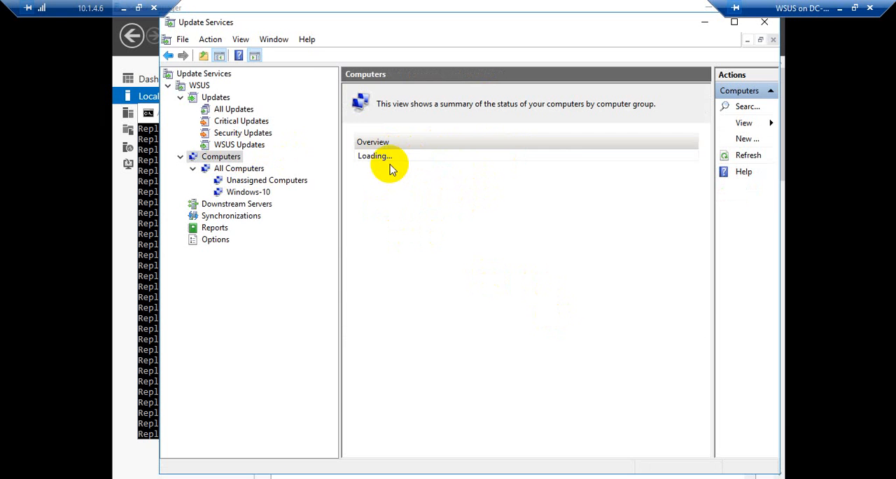
click(255, 194)
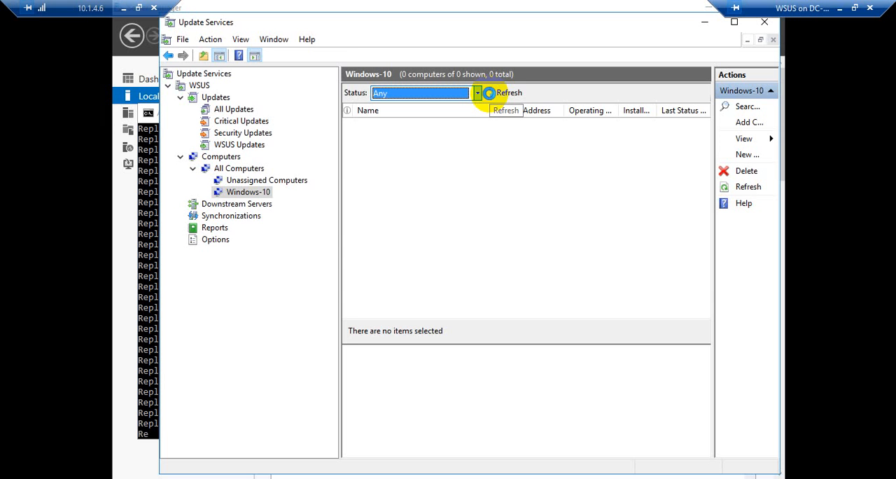
click(477, 94)
click(479, 94)
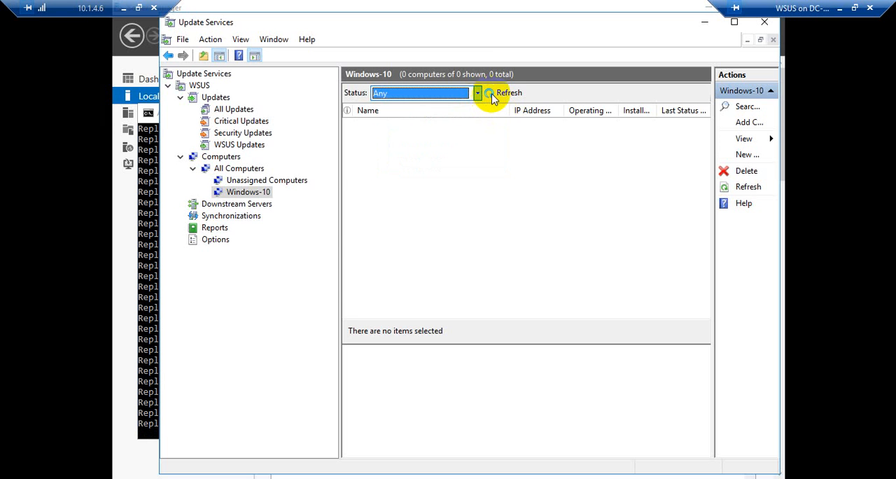
click(250, 216)
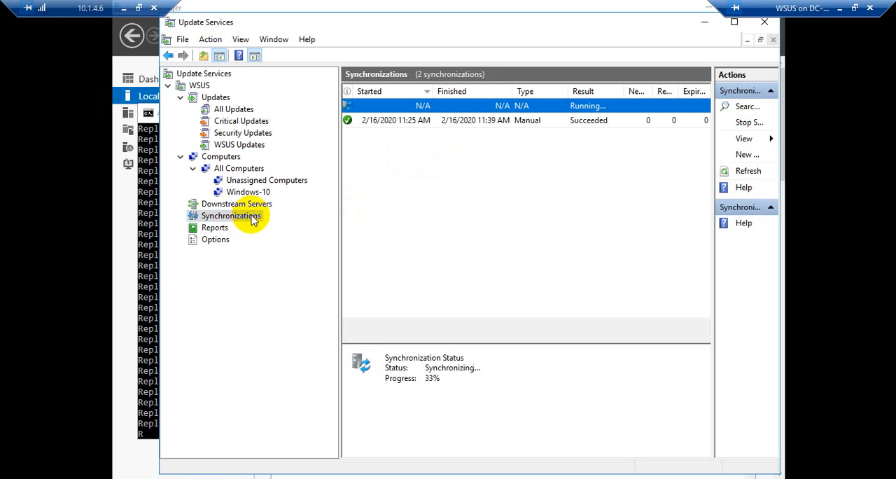